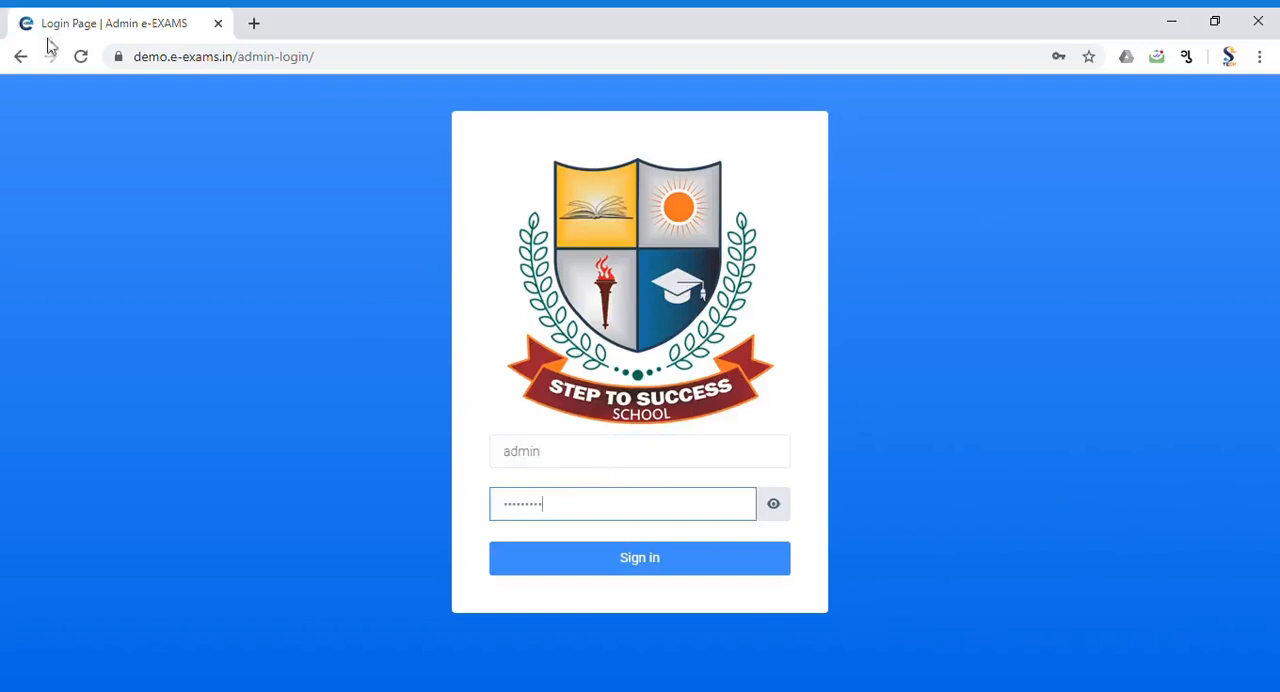
Step: Sign in to the admin account and open a blank Add User Info form from the User Info list
left_click(614, 562)
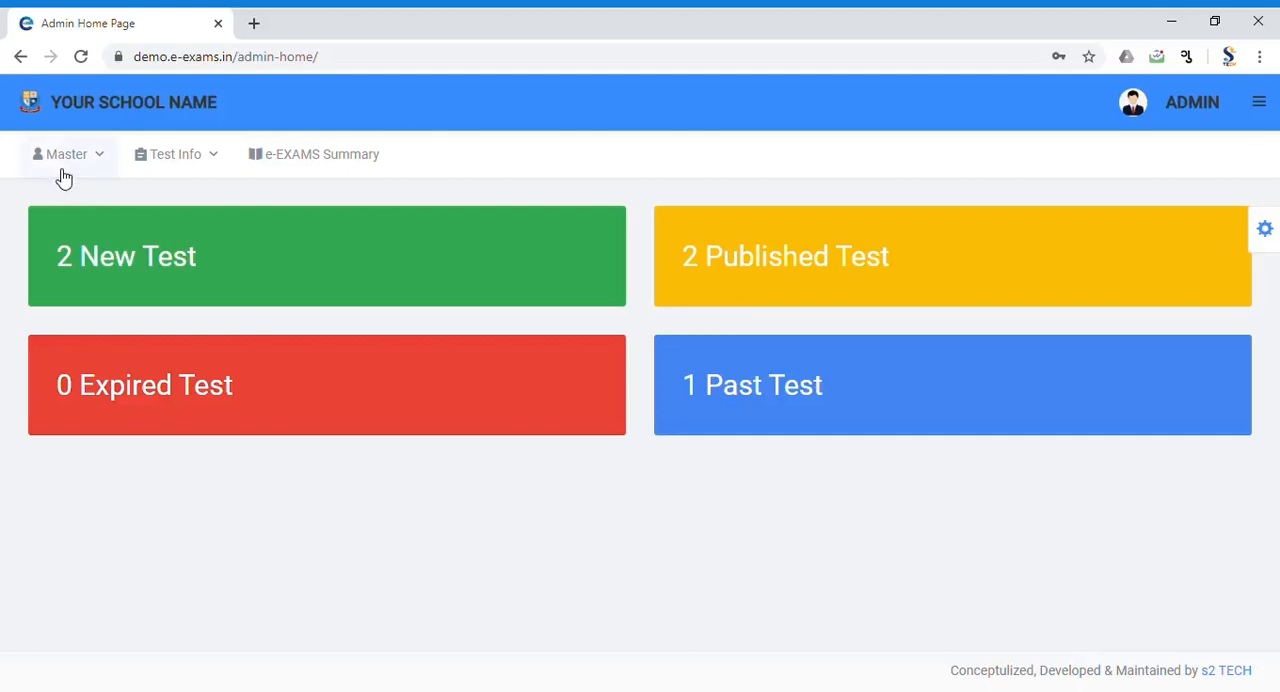
left_click(63, 176)
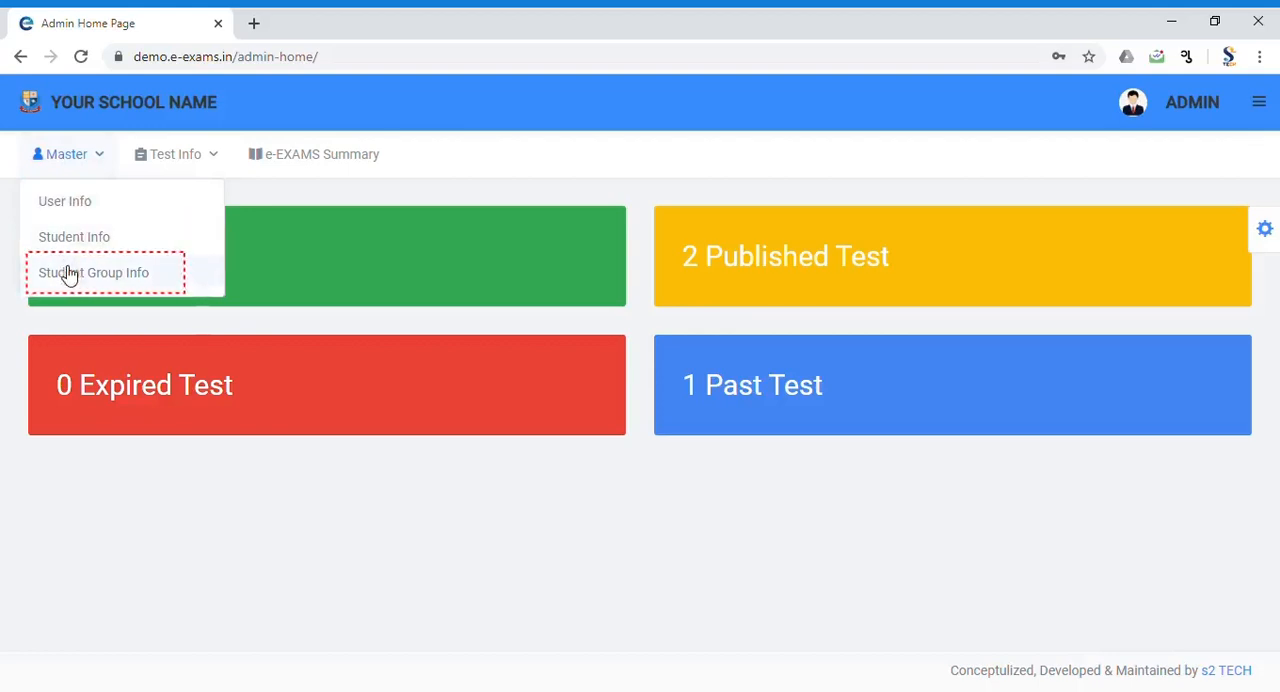
left_click(71, 214)
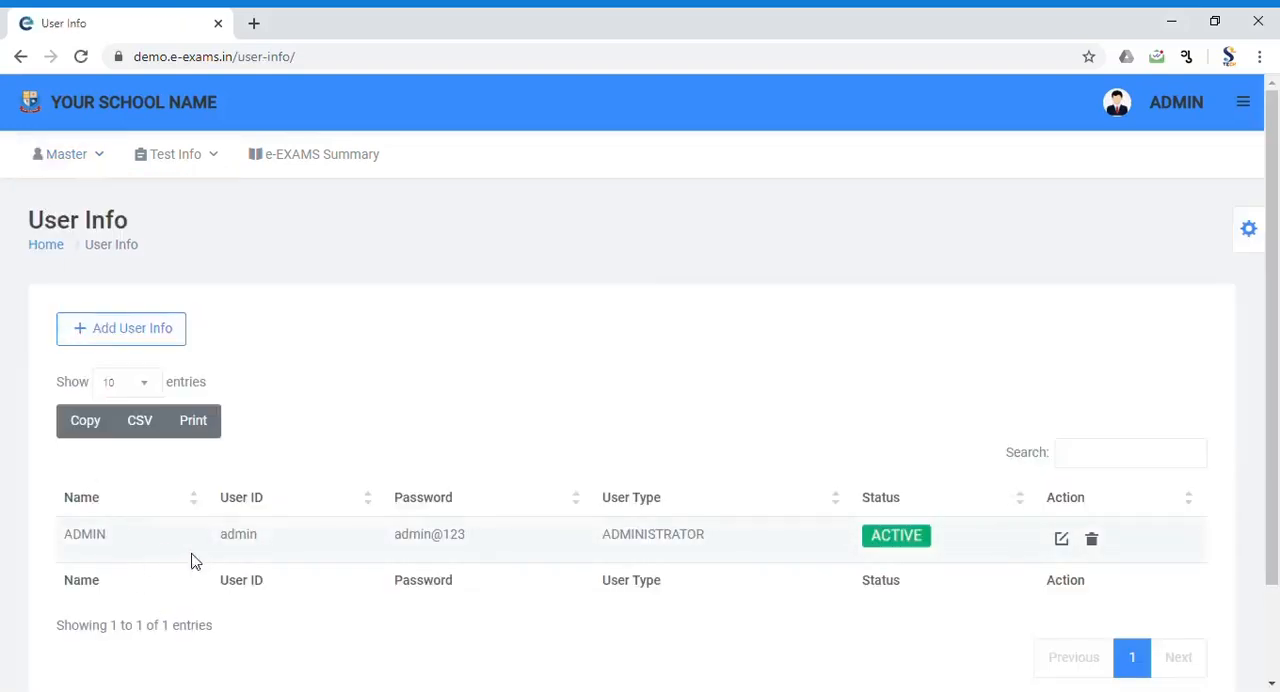
left_click(107, 339)
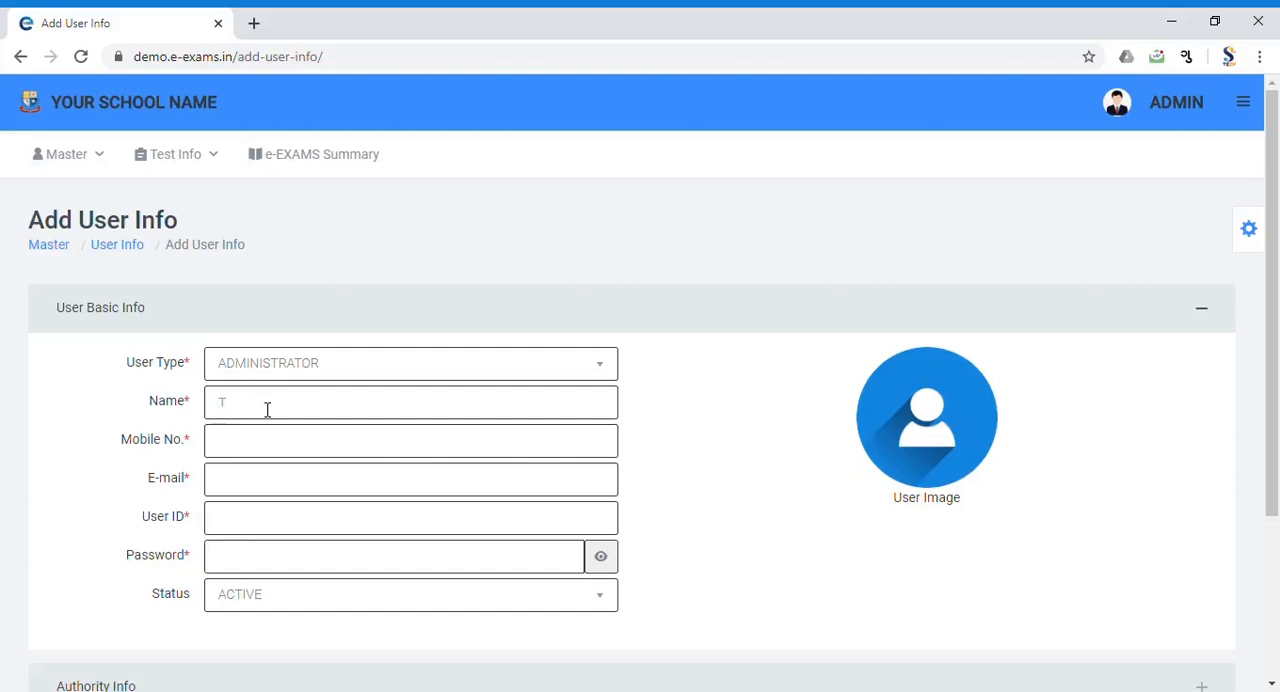
Step: Fill in the new administrator's full name, mobile number, e-mail, user ID and account password
key("Tab")
key("Tab")
key("Tab")
type("jm")
key("Tab")
type("12")
Step: Expand the Authority Info section and grant all rights for Login & User Info
scroll(551, 483, "down", 1)
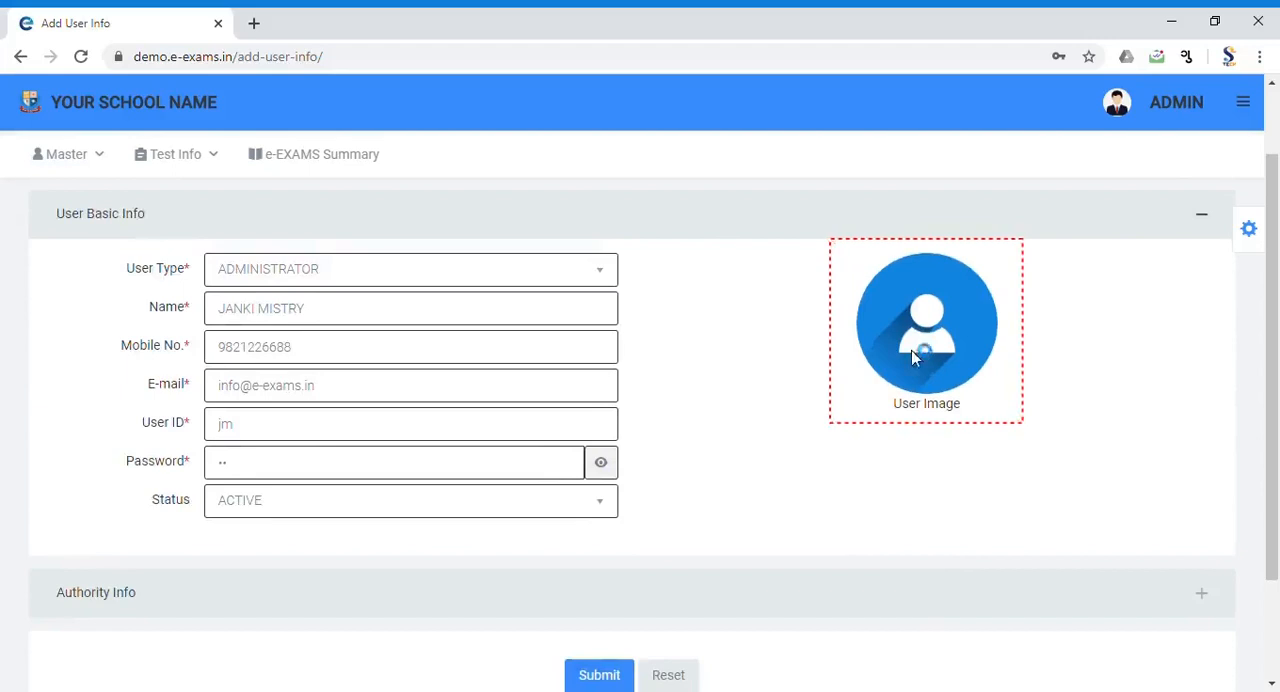
scroll(505, 472, "down", 2)
left_click(505, 472)
scroll(503, 471, "down", 2)
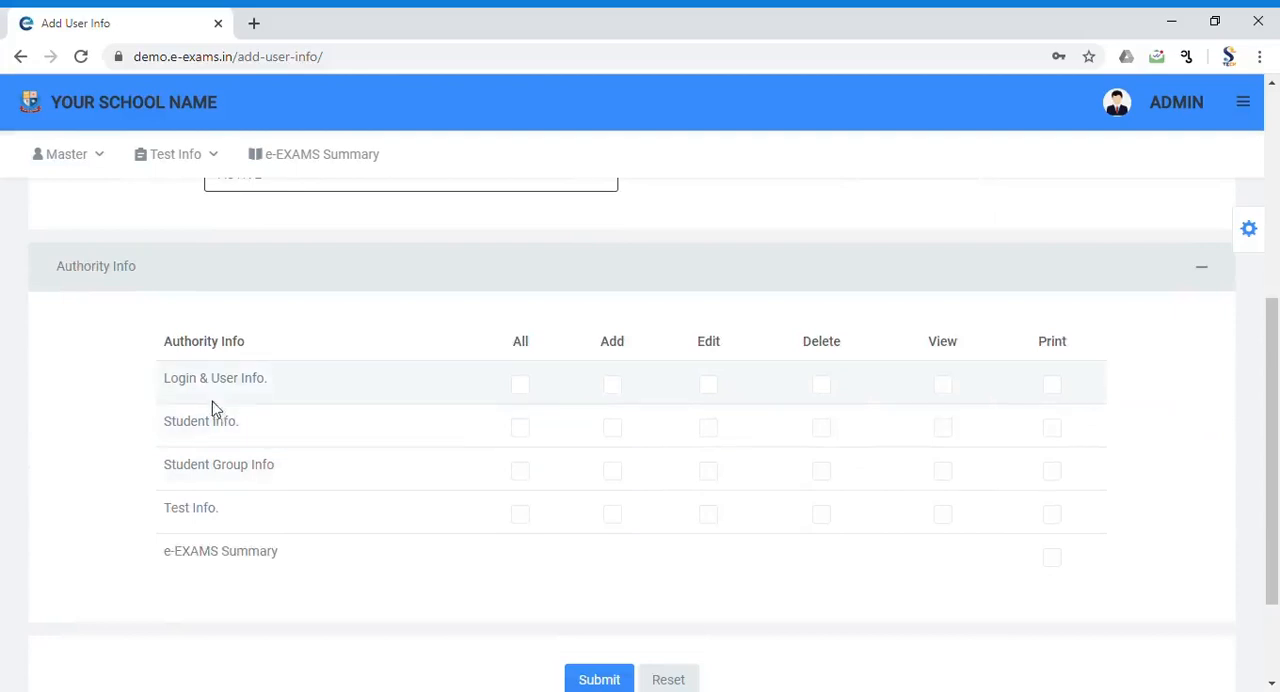
left_click(612, 386)
left_click(708, 386)
left_click(826, 394)
left_click(1051, 390)
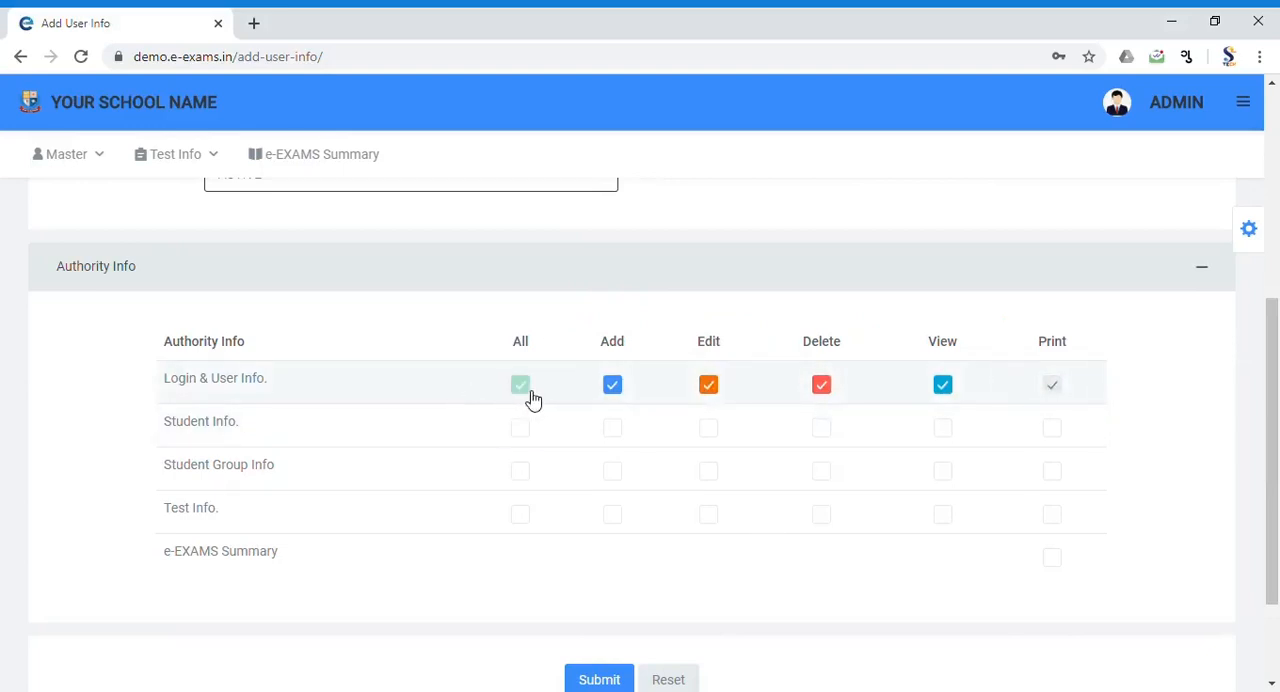
Step: Grant all rights for Student Info, Student Group Info and Test Info plus Print for e-EXAMS Summary, and submit the user
left_click(521, 430)
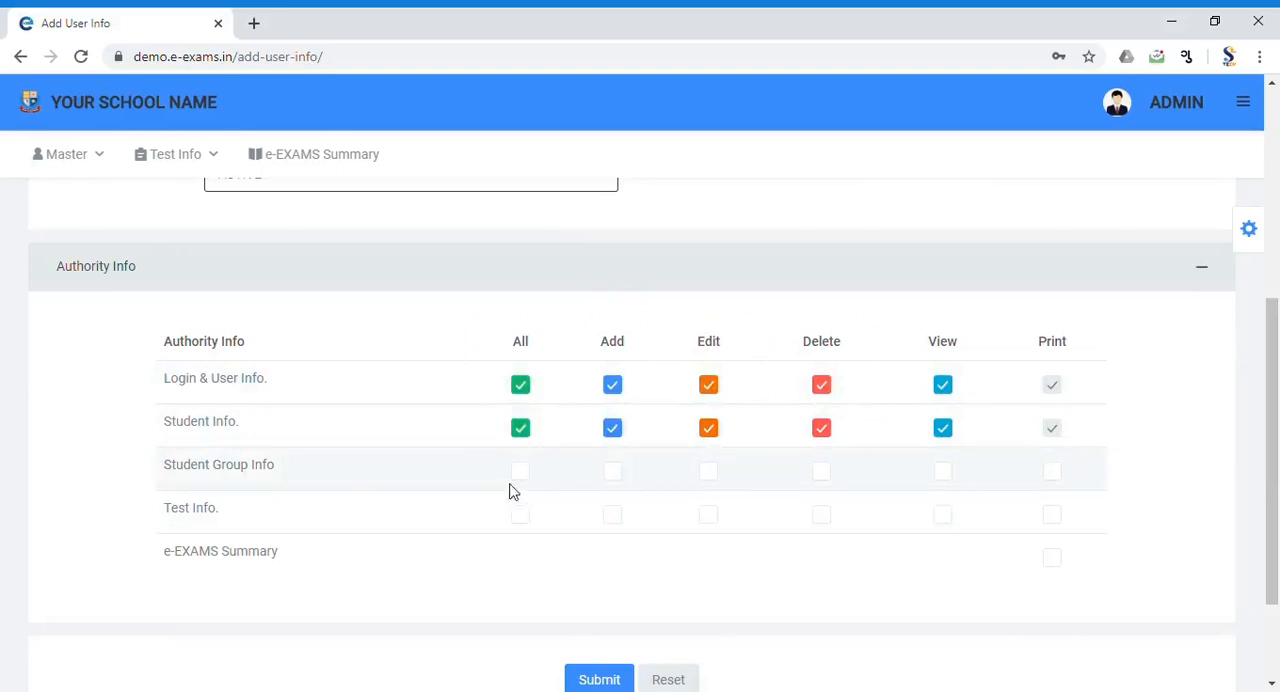
left_click(521, 473)
left_click(524, 518)
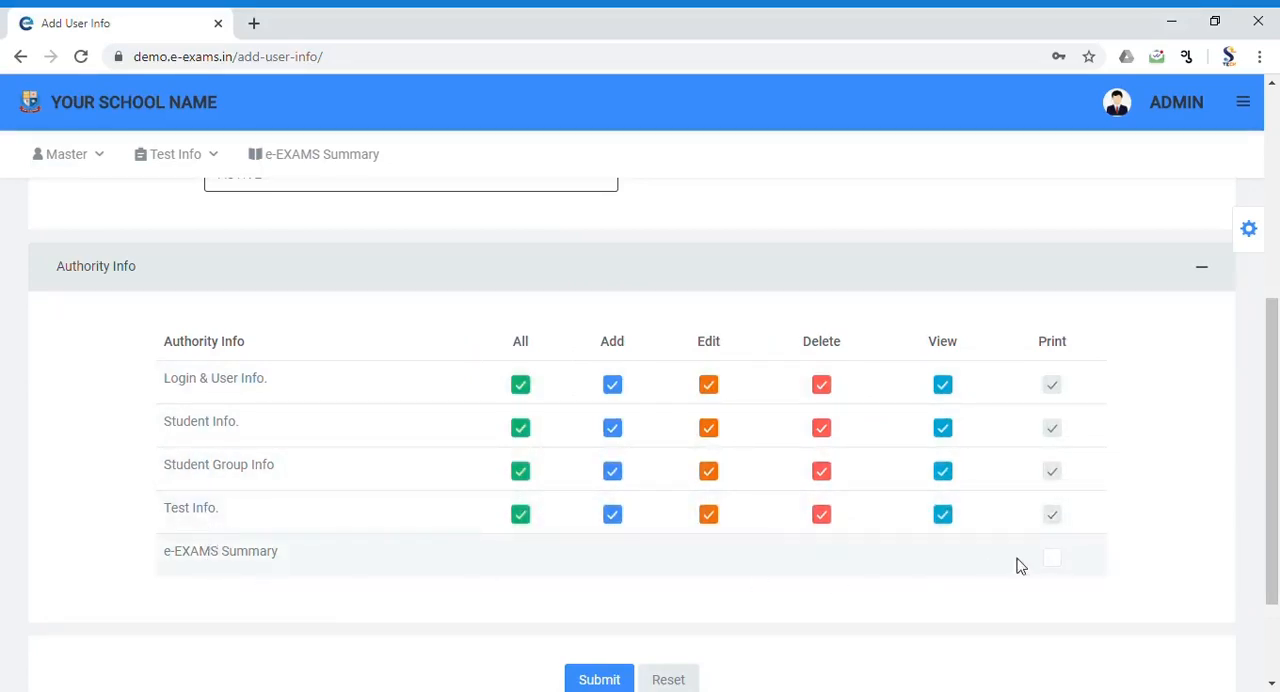
left_click(1053, 560)
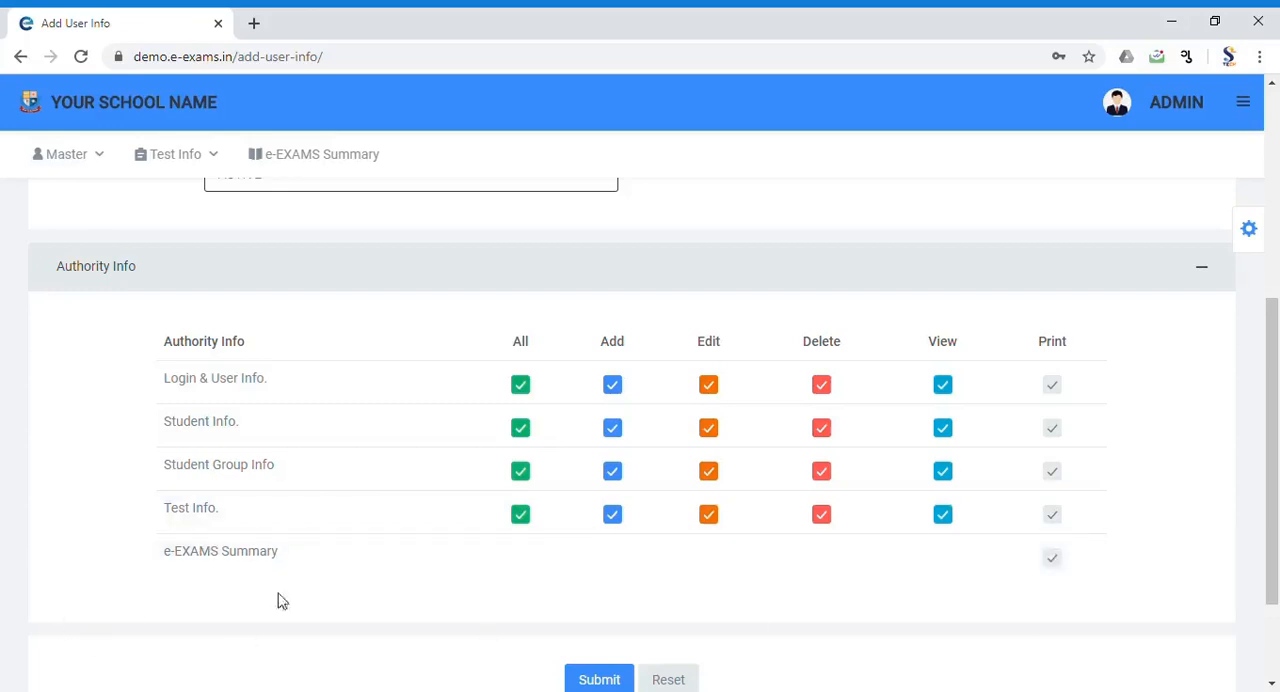
scroll(688, 620, "down", 2)
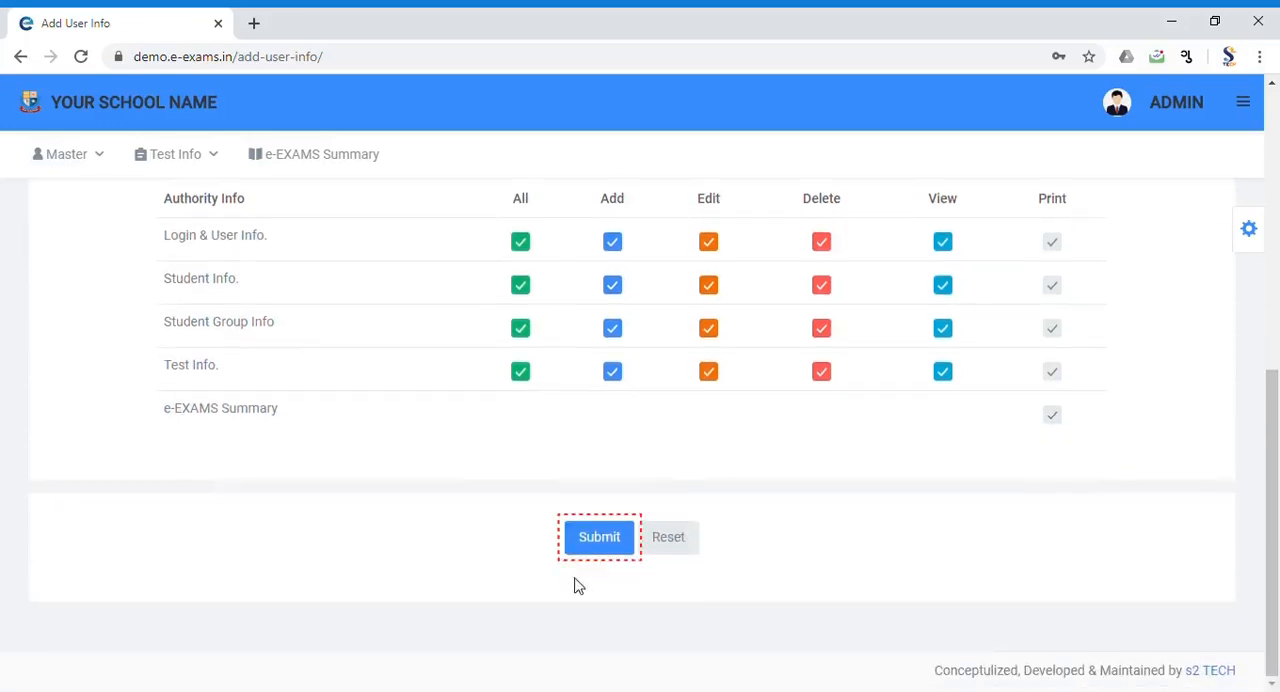
left_click(598, 541)
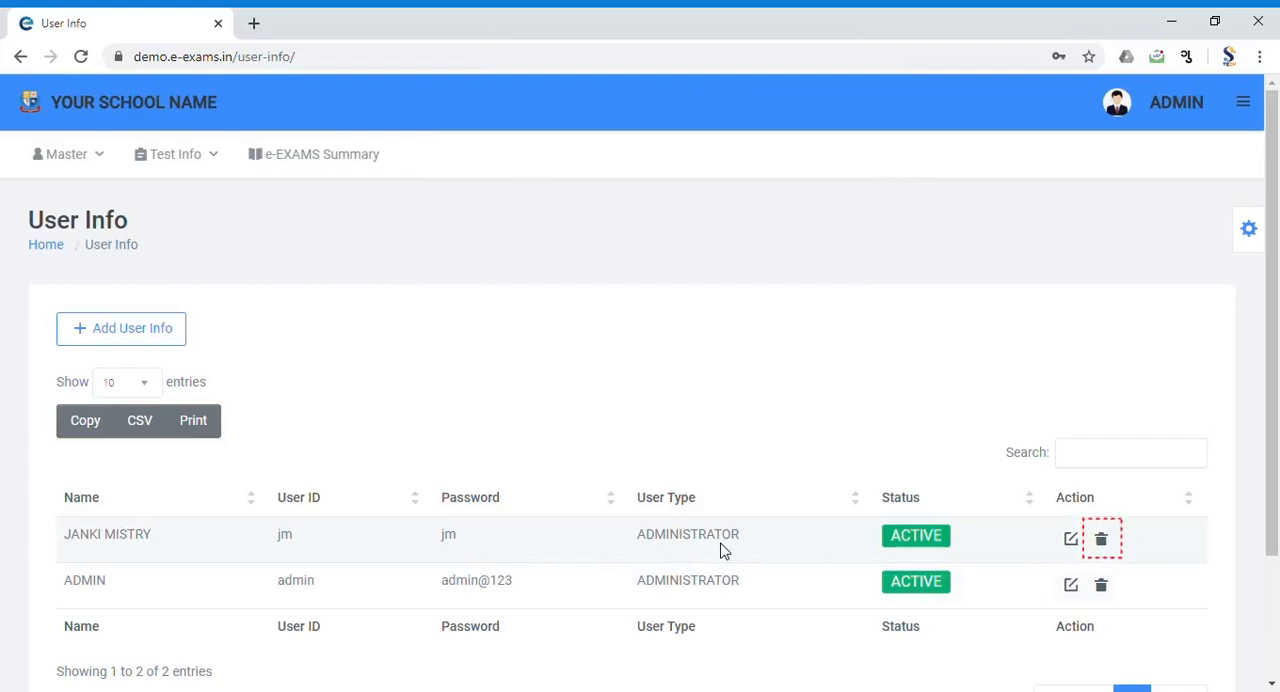
Step: Review the Student Info list and open a blank Add Student Info form
left_click(84, 164)
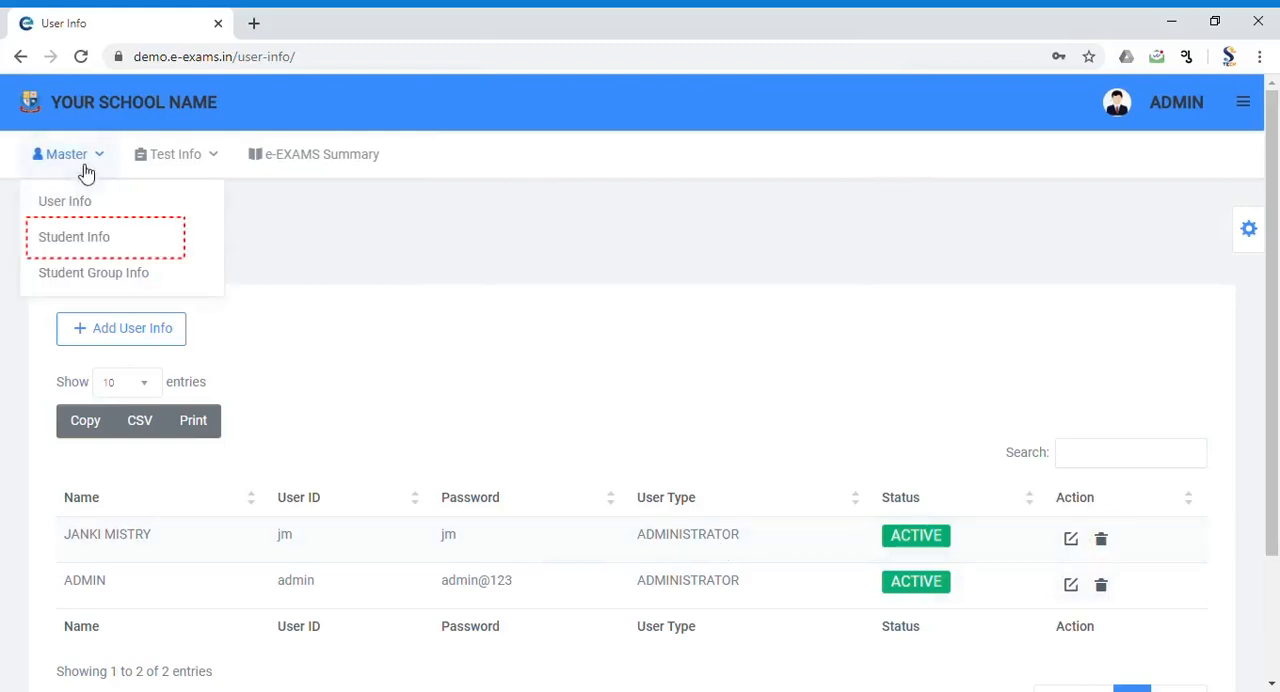
left_click(82, 245)
scroll(500, 378, "down", 3)
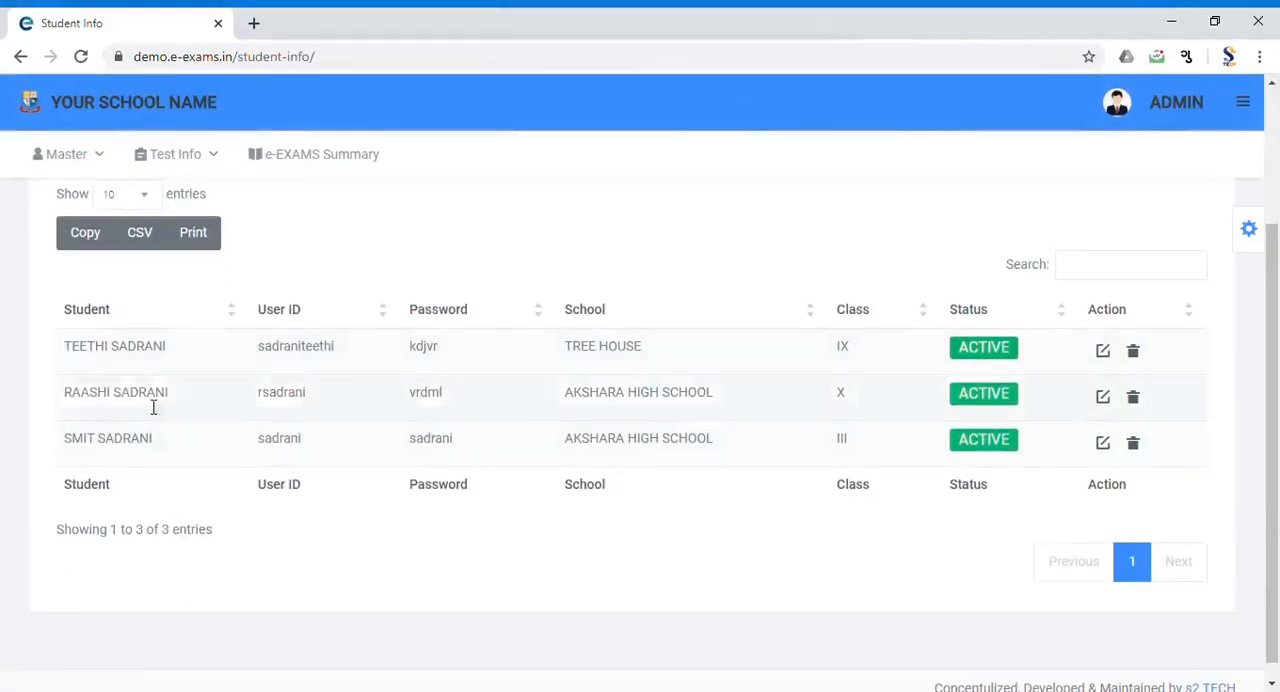
scroll(152, 407, "up", 3)
scroll(152, 407, "up", 1)
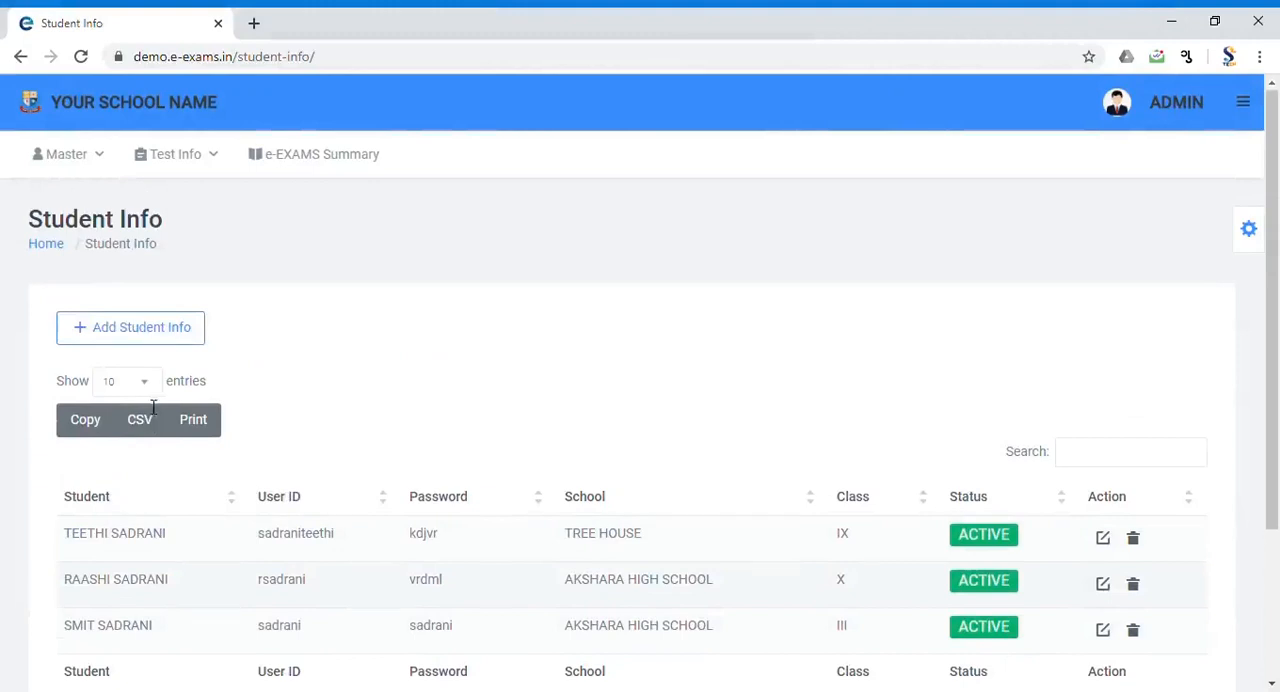
left_click(131, 330)
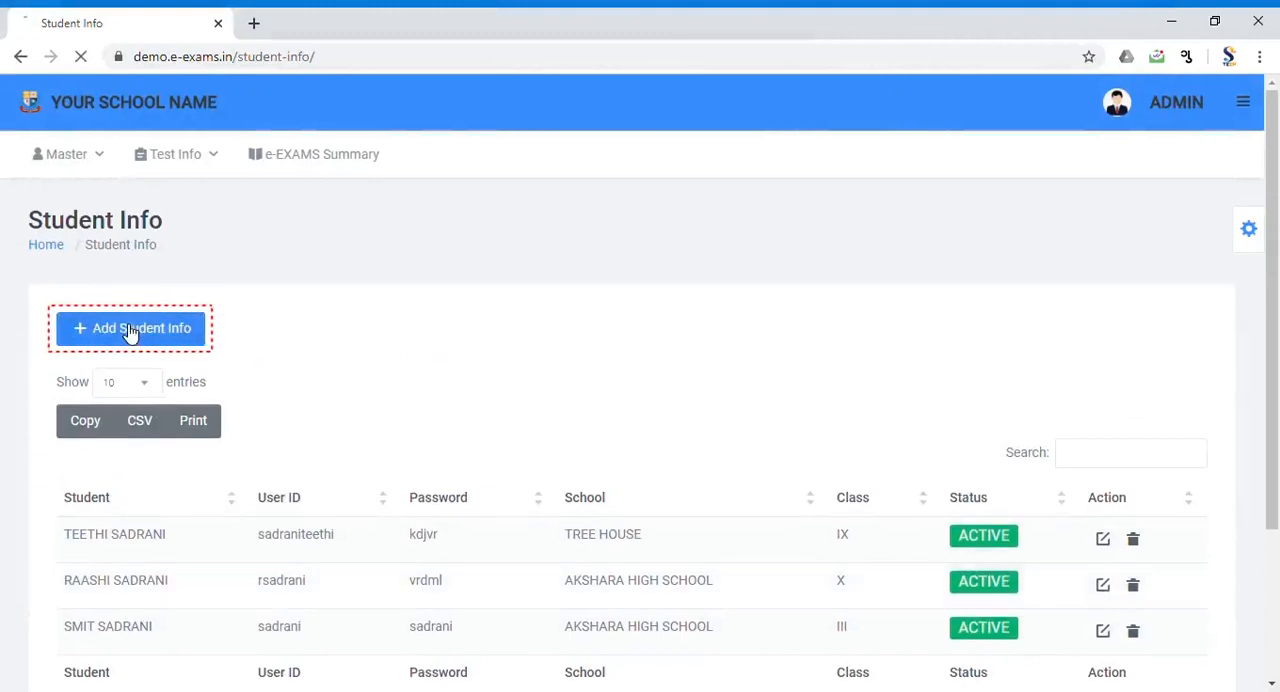
left_click(345, 335)
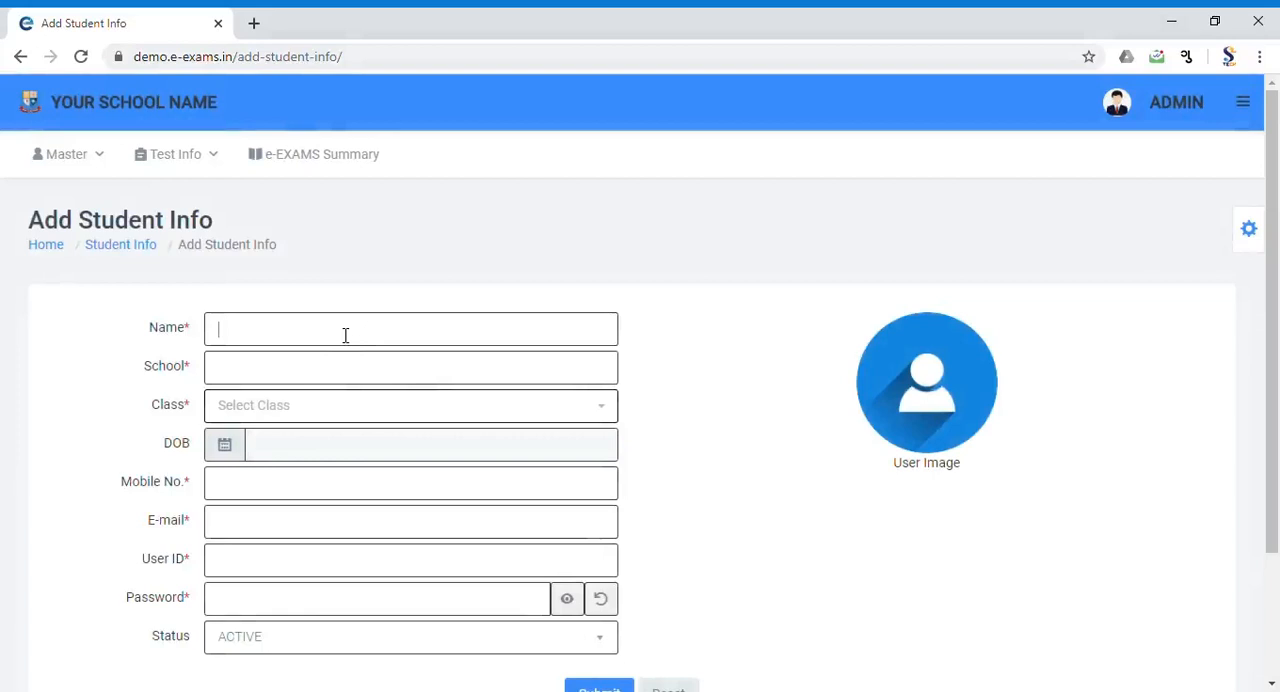
Step: Enter the student's full name, school AKSHARA HIGH SCHOOL, class X and mobile number
key("Tab")
type("AKSHARA HIGH SCHOOL")
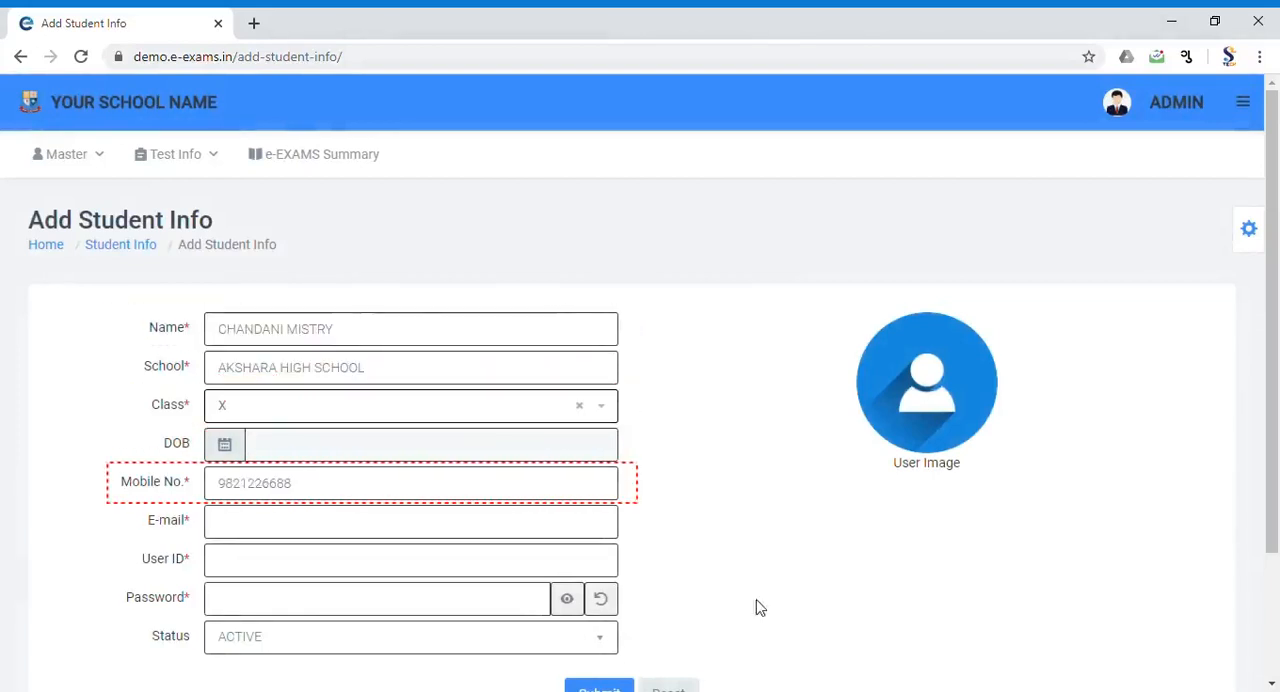
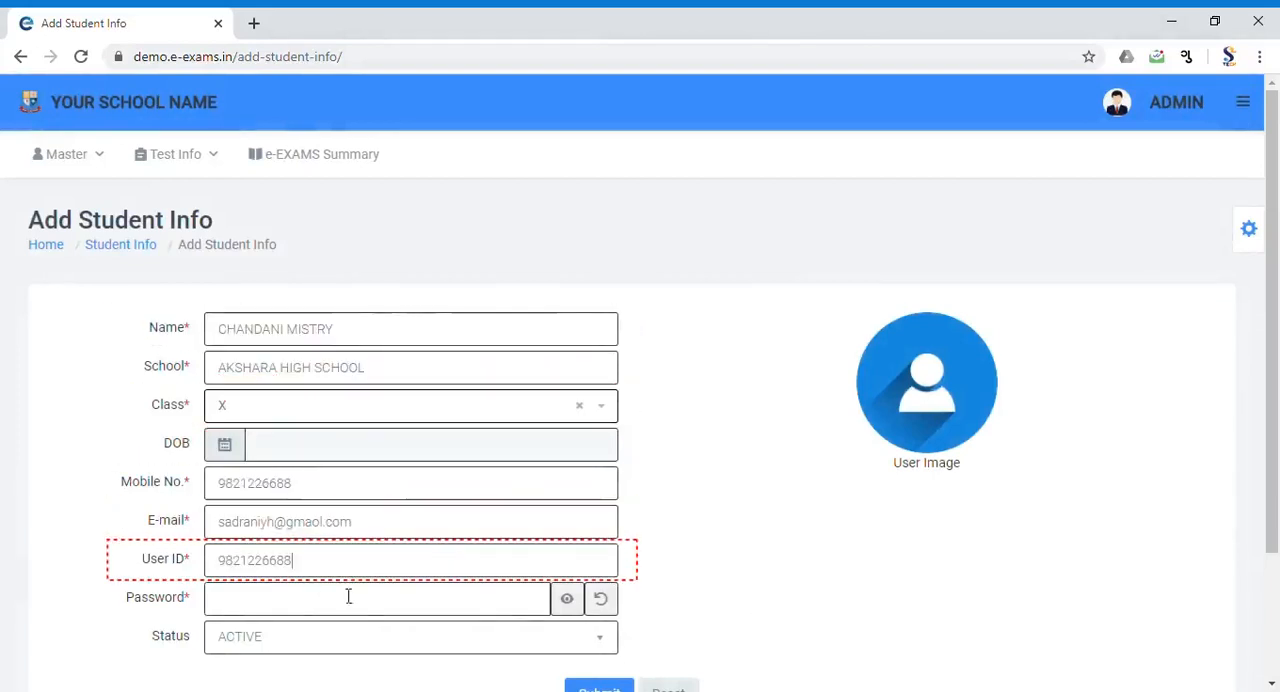
Step: Enter the student's e-mail and user ID, generate the account password, and submit the student record
left_click(600, 602)
left_click(574, 606)
left_click(574, 606)
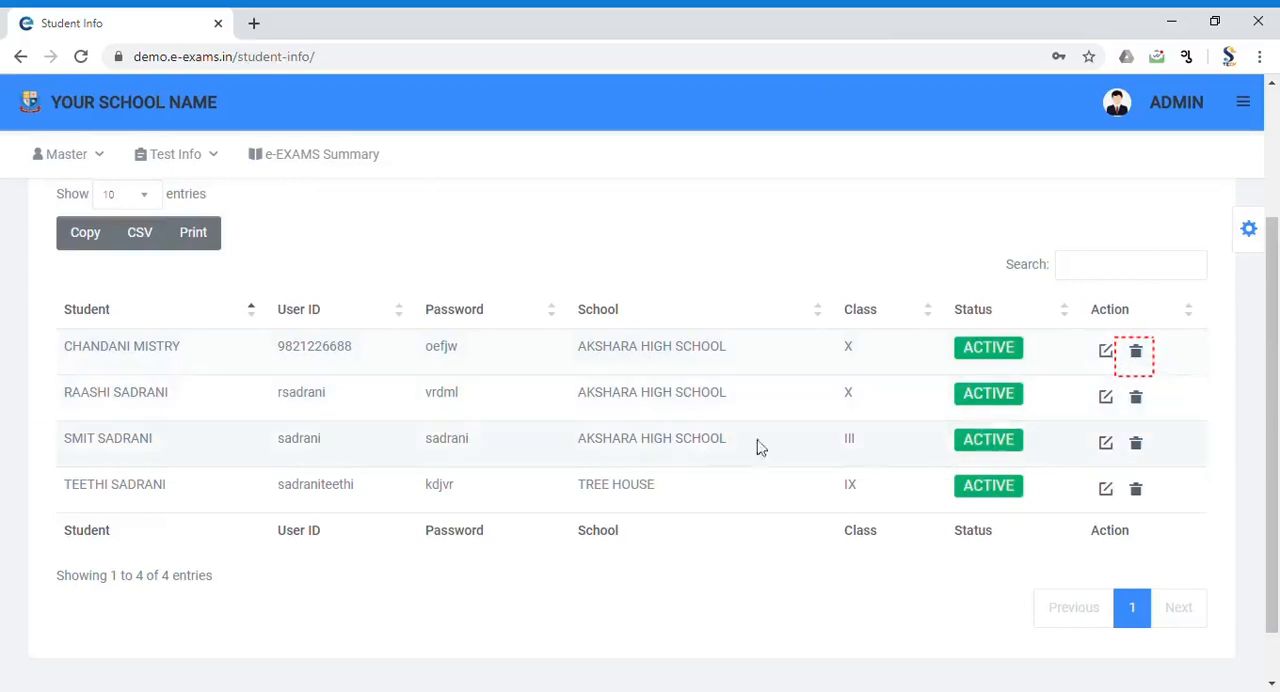
Step: Start a new student group from Student Group Info and name the list STD - III
scroll(1000, 400, "up", 2)
left_click(66, 158)
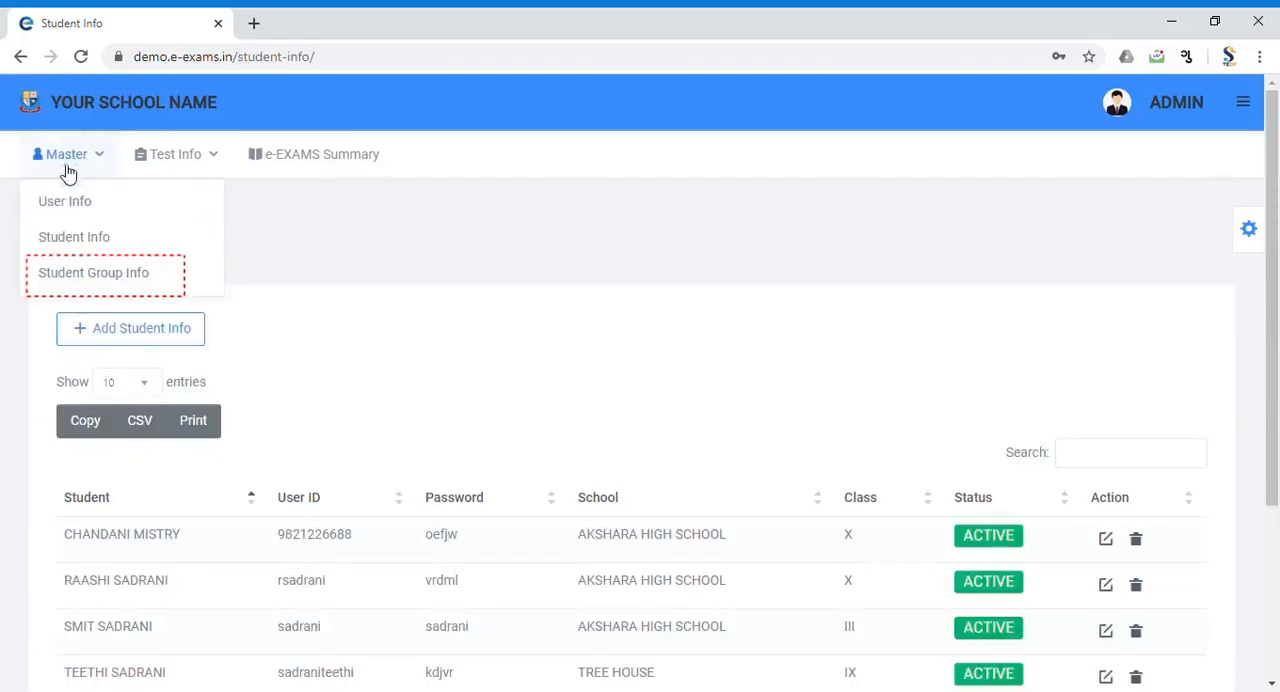
left_click(68, 283)
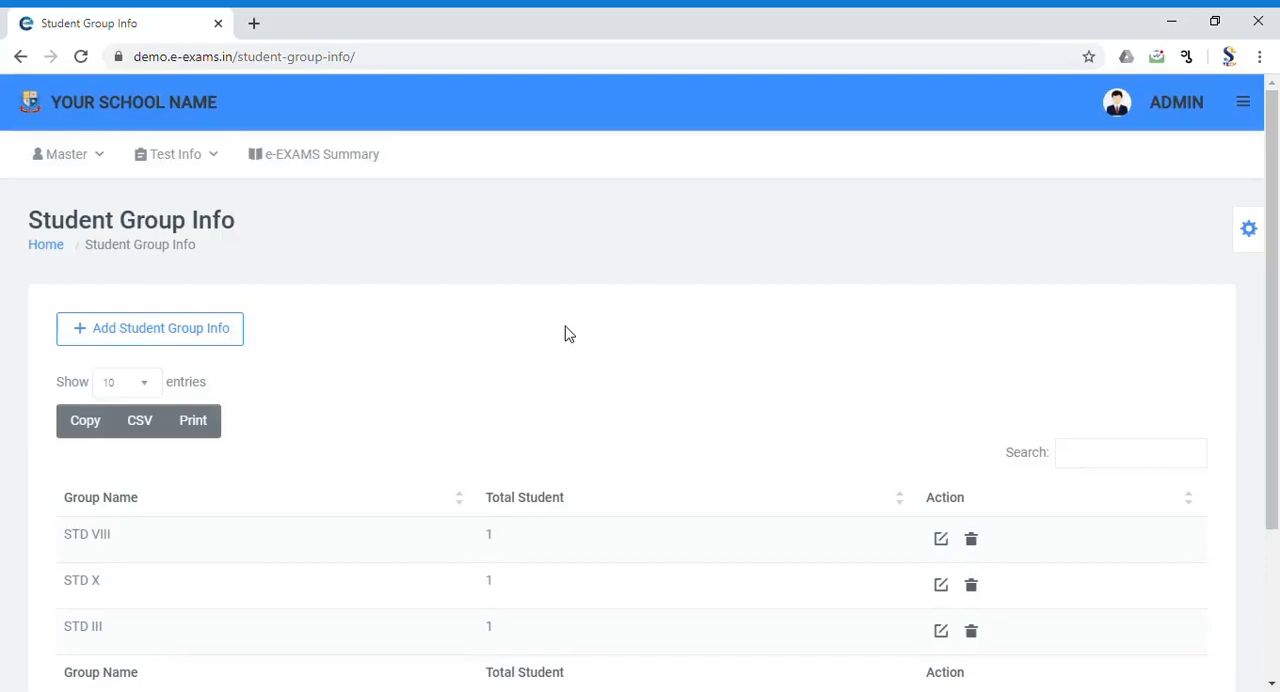
left_click(211, 341)
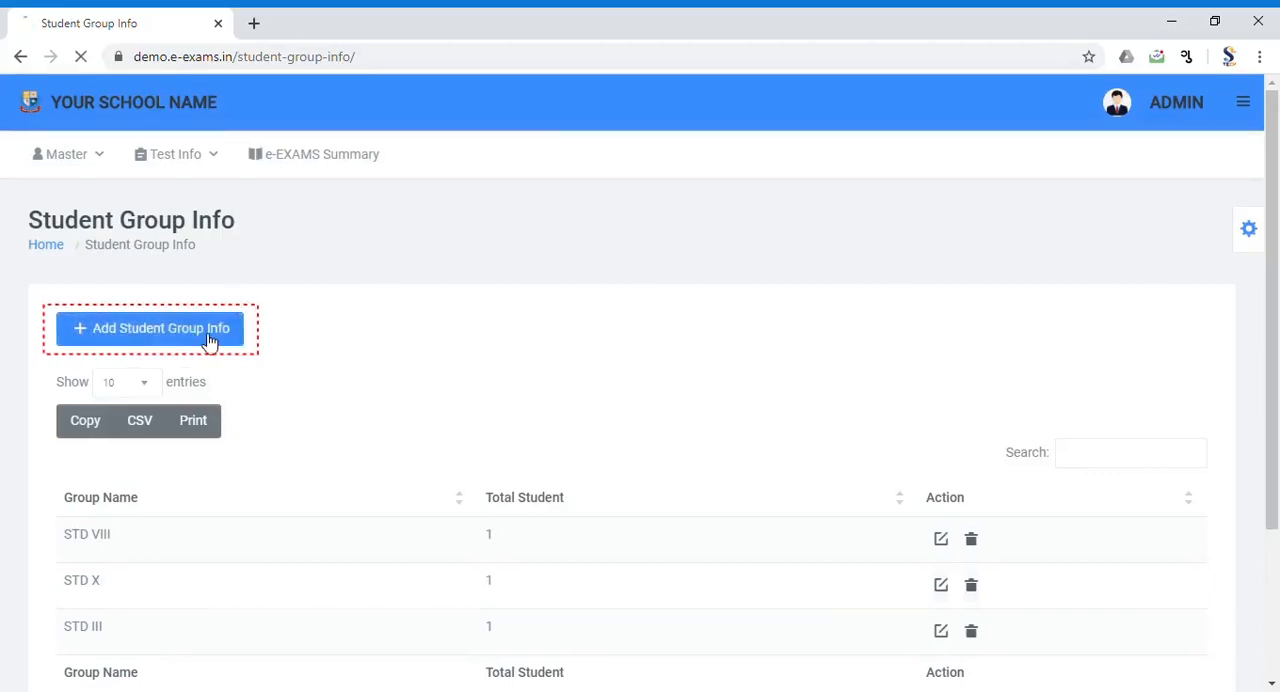
left_click(188, 368)
type("STD - III")
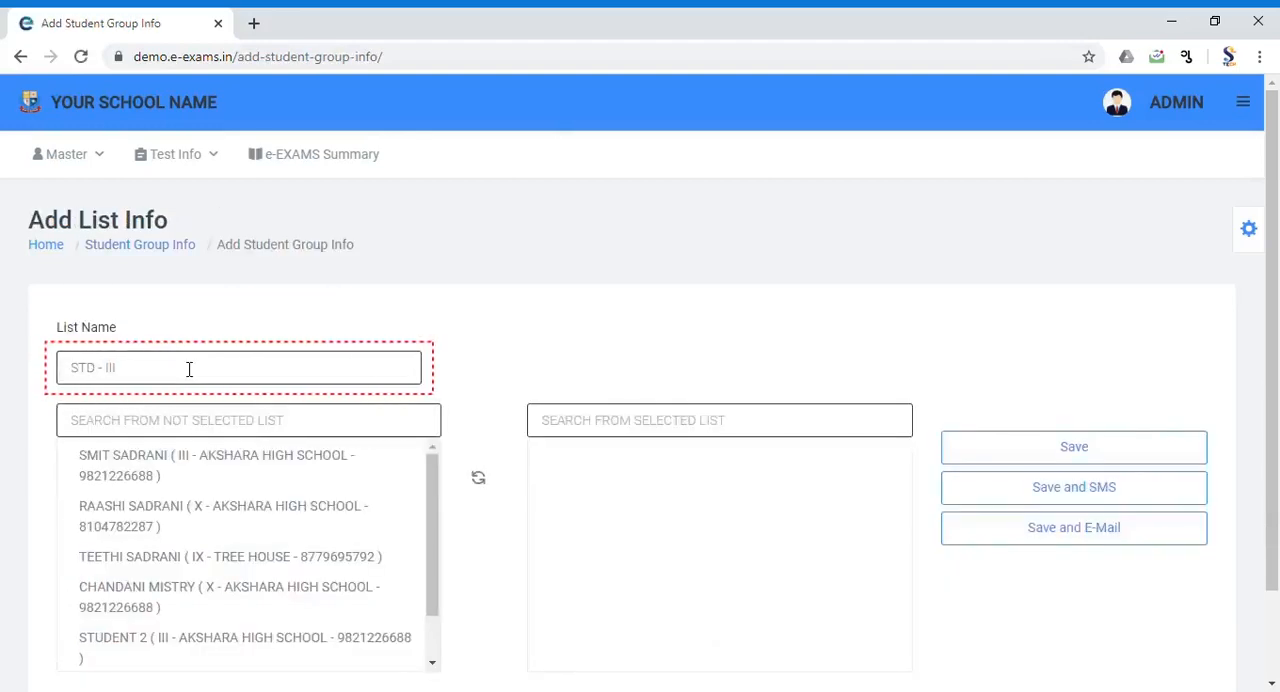
Step: Filter the unselected students by III and add all matching students to the group
left_click(174, 429)
type("III")
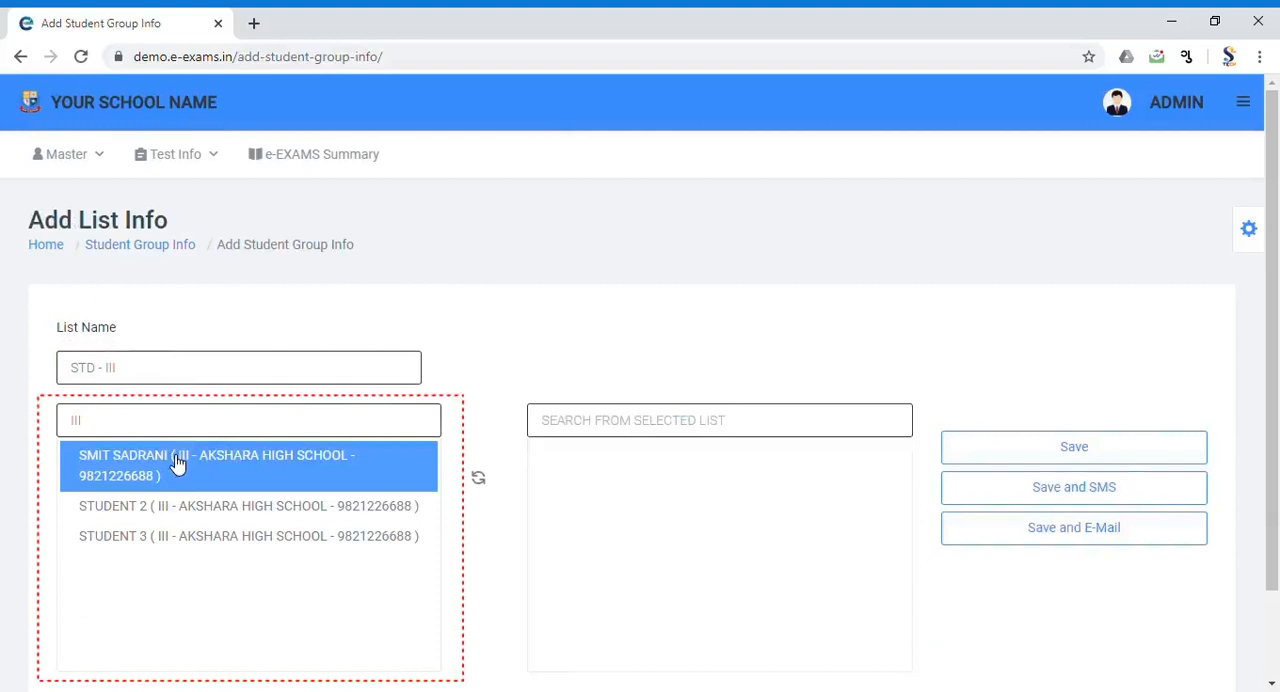
left_click(177, 460)
left_click(177, 460)
left_click(177, 460)
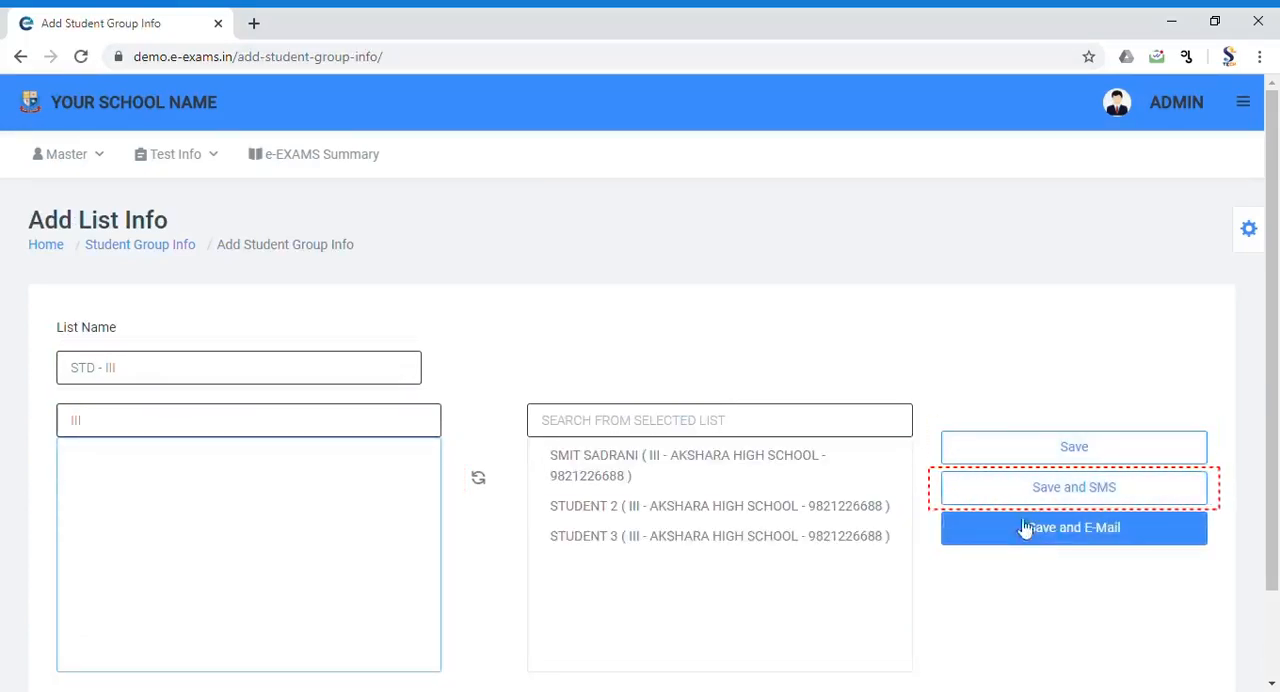
Step: Examine the Save and SMS and Save and E-Mail message forms for the group
left_click(1008, 502)
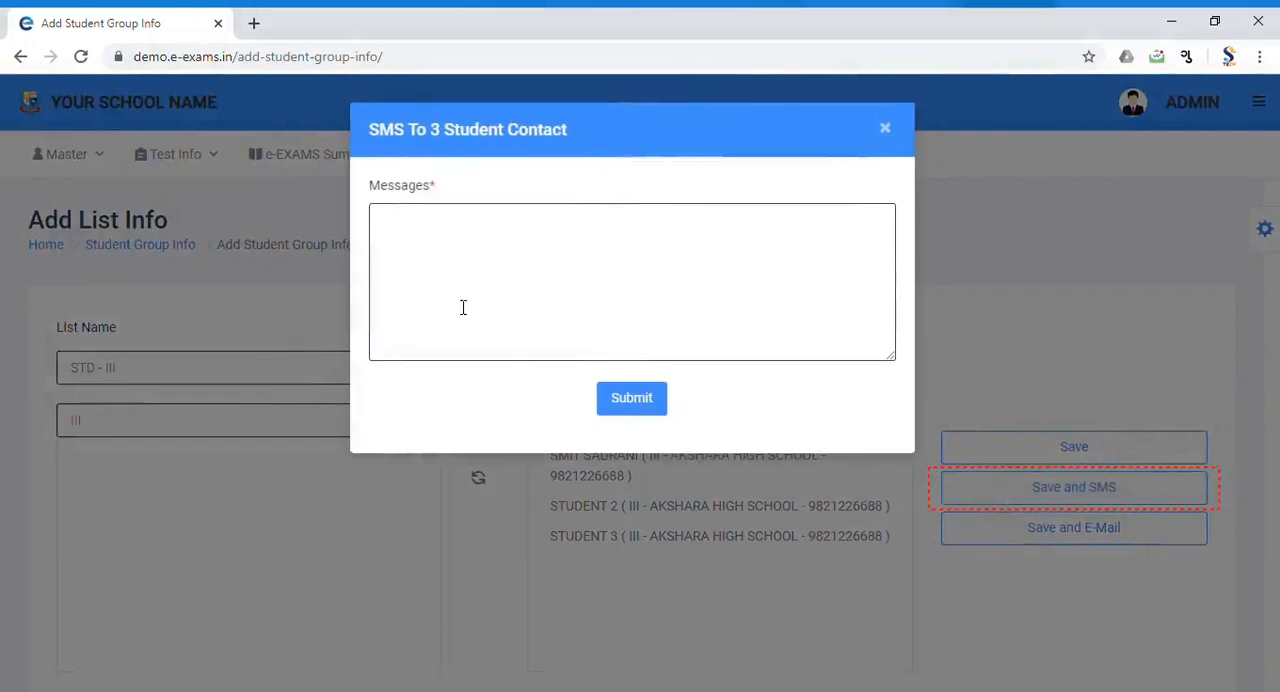
left_click(1057, 526)
left_click(1046, 529)
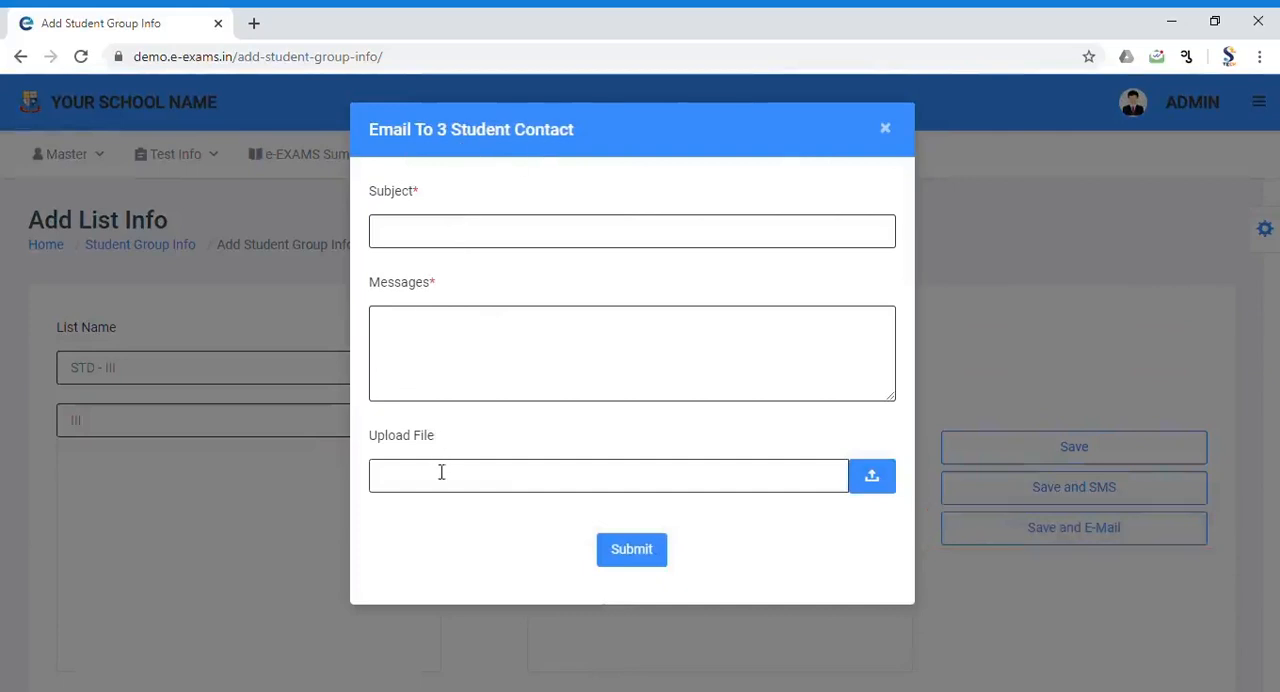
Step: Save the STD - III student group without sending any message
left_click(962, 468)
left_click(972, 460)
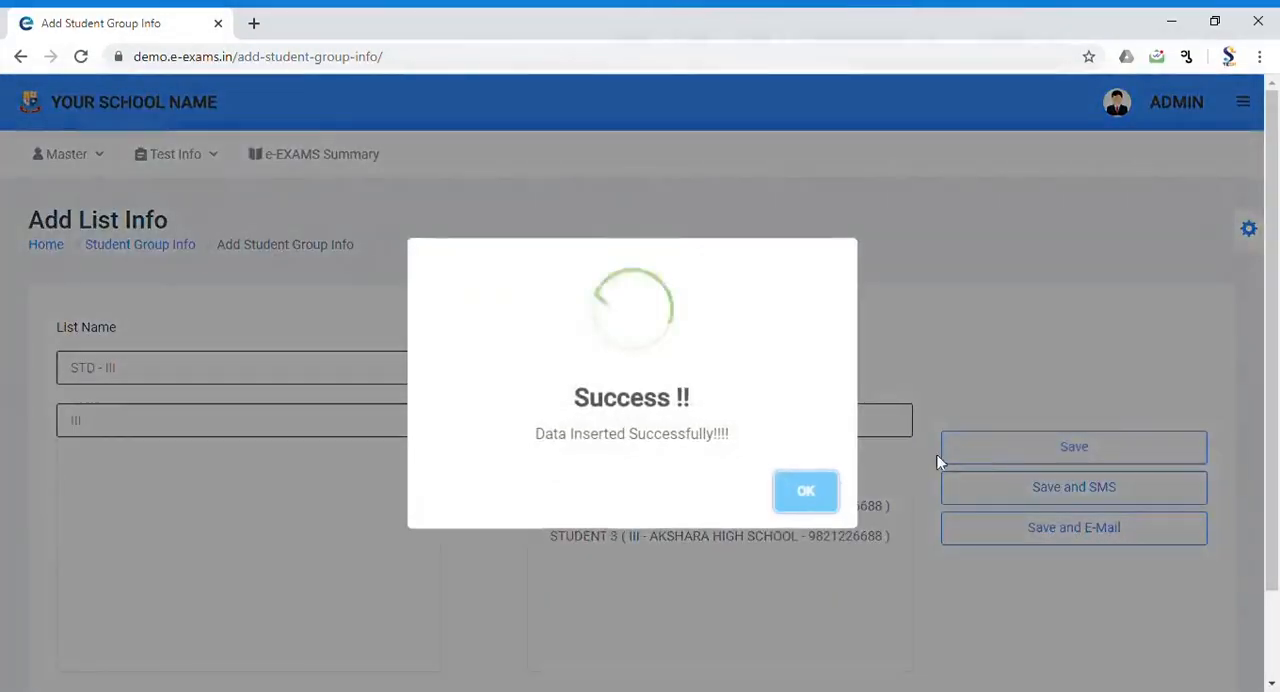
left_click(795, 490)
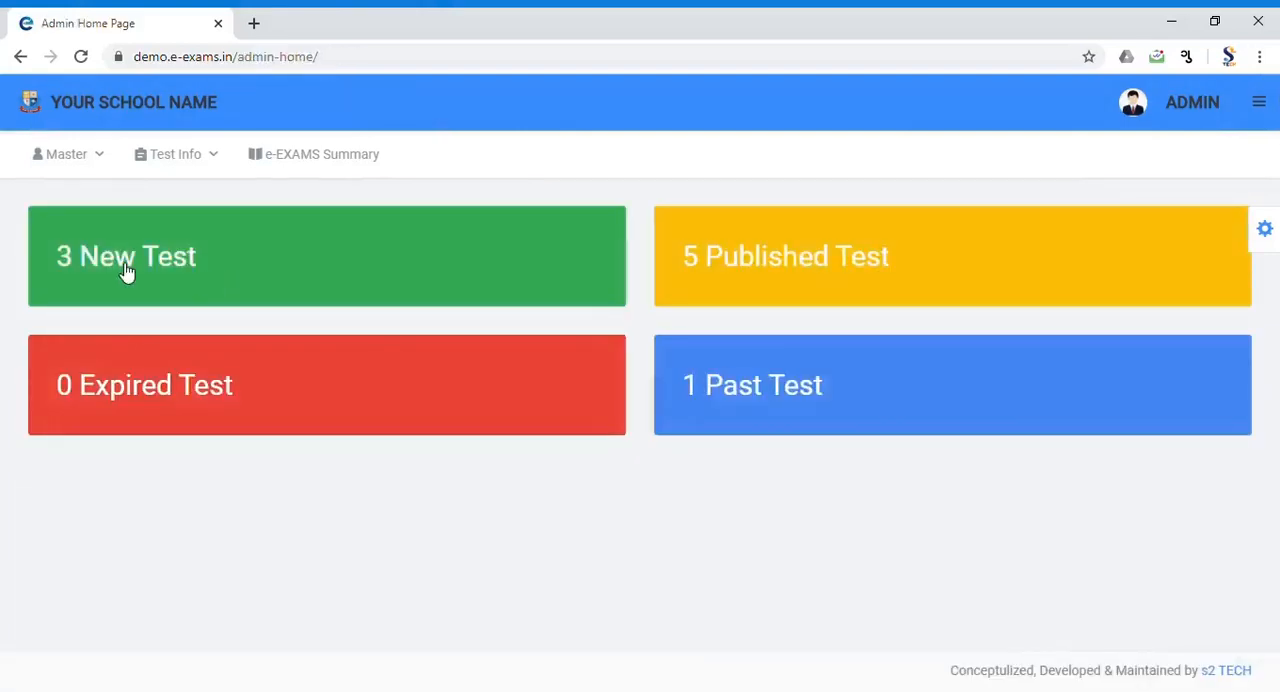
Step: Start a new test in Test Info with academic year 2020, subject MATHS and class III
left_click(125, 272)
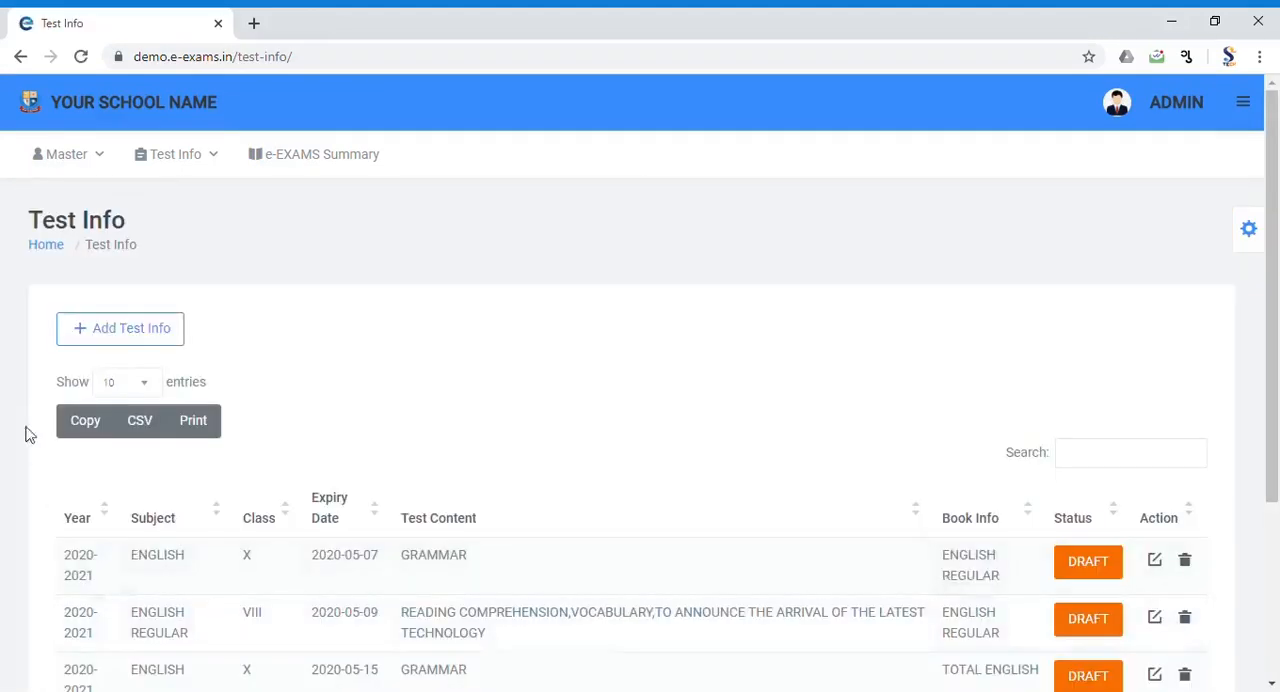
left_click(107, 345)
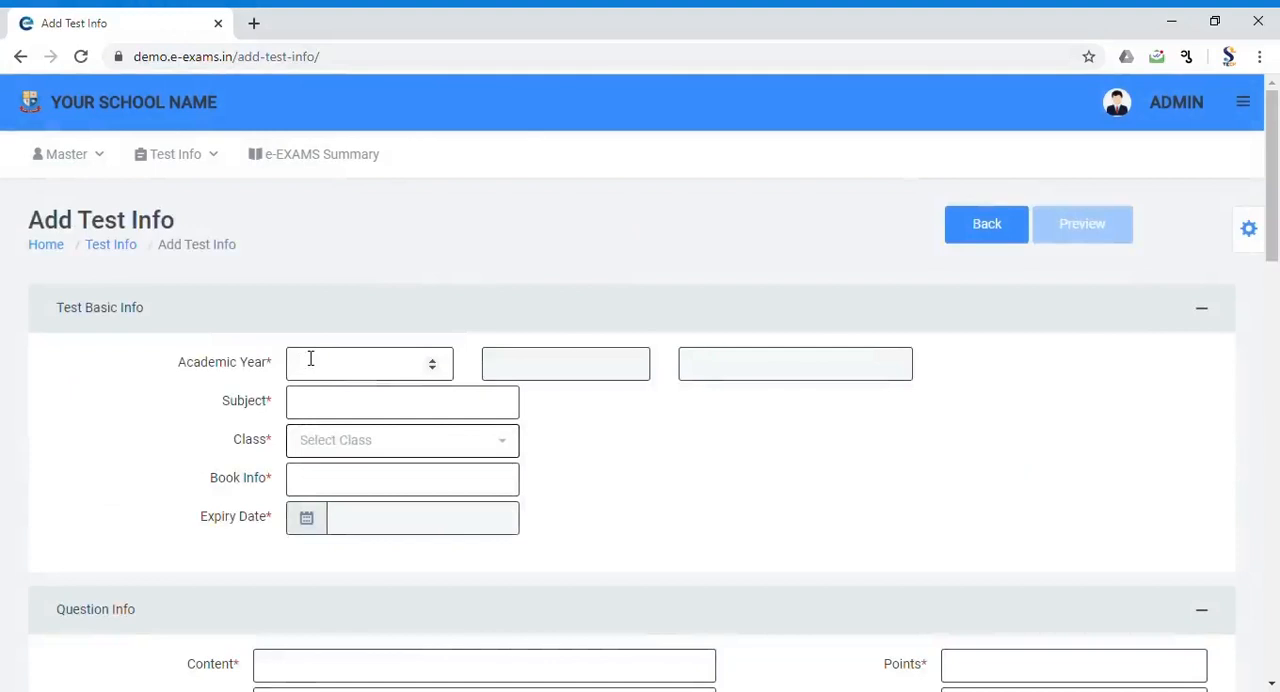
key("Tab")
key("Tab")
type("MATHS")
left_click(397, 446)
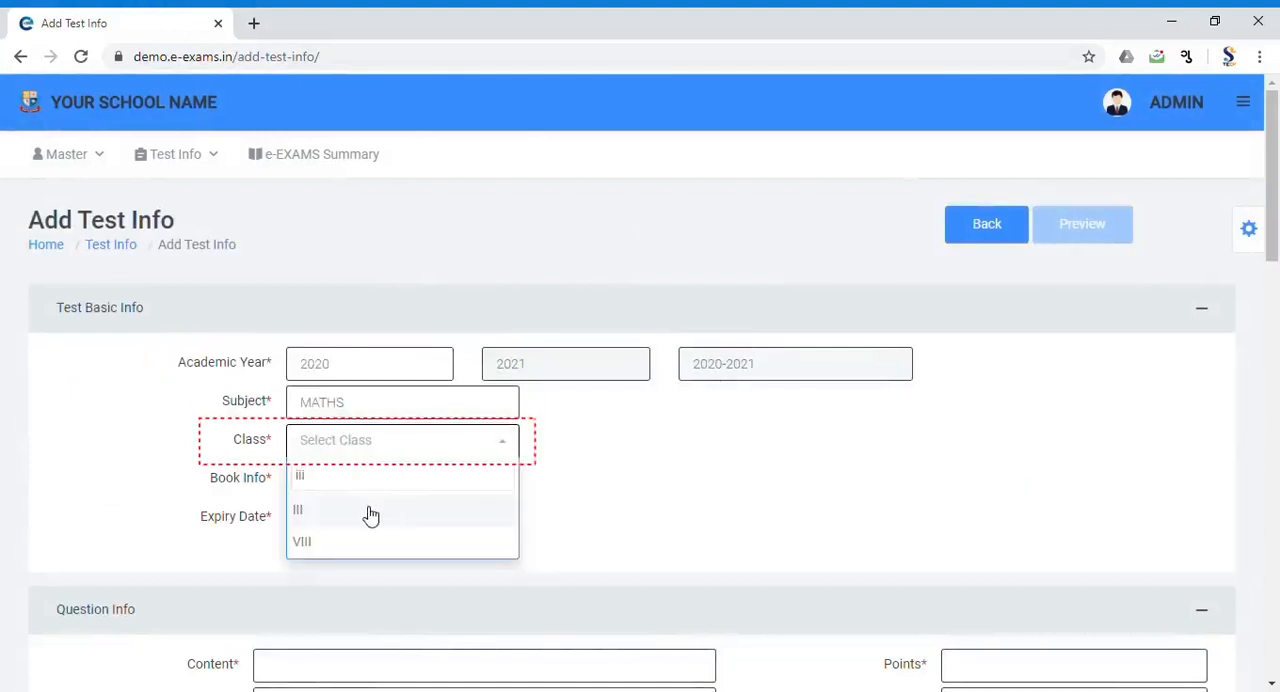
left_click(368, 512)
Step: Set the test's book info to MATHEMATICS PRACTICE and its expiry date to 2020-05-07
key("Tab")
type("MATHEMATICS PRACTICE")
key("Tab")
scroll(372, 456, "down", 2)
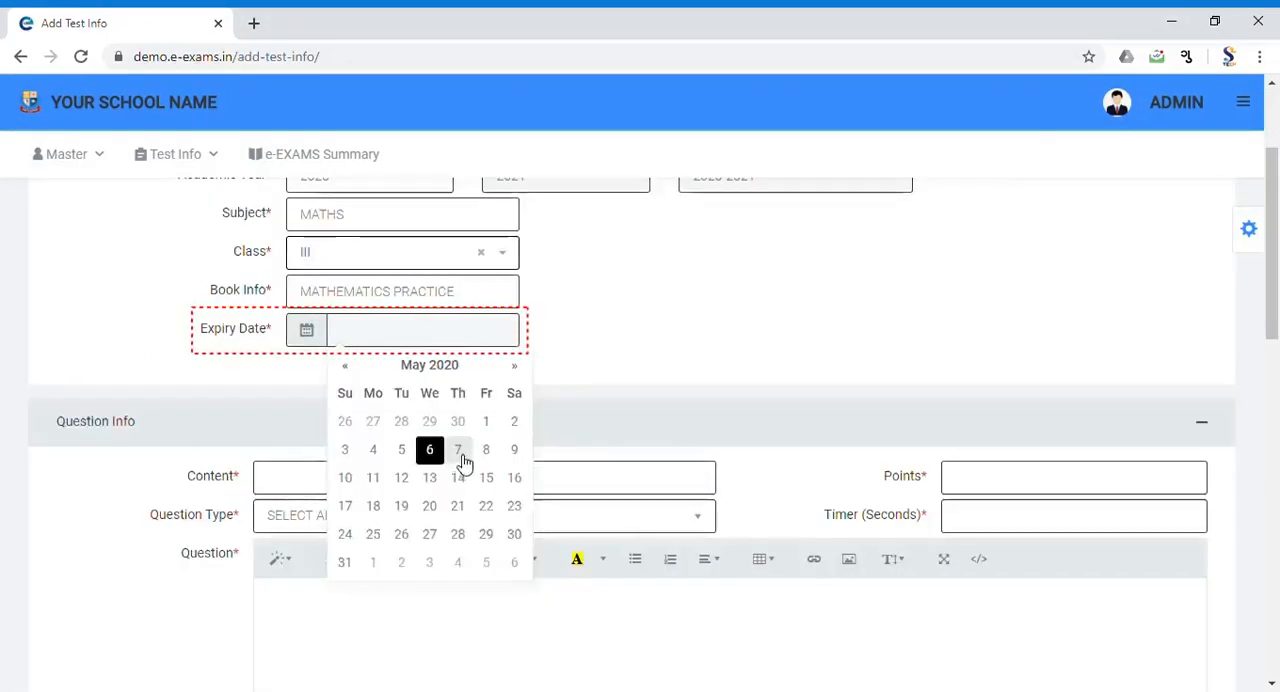
left_click(458, 450)
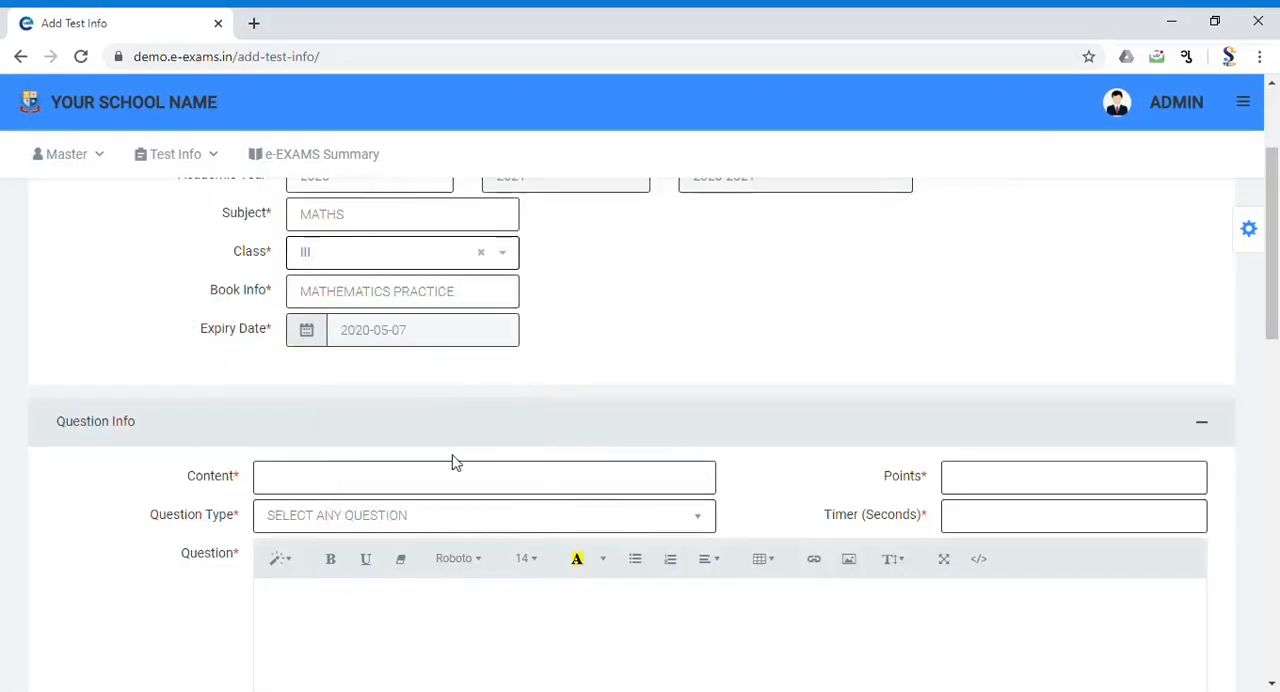
Step: Set the question's content to SUM, its points to 1 and its type to MULTIPLE CHOICE (CHOOSE ONE)
left_click(452, 465)
type("SUM")
left_click(975, 489)
type("1")
left_click(503, 531)
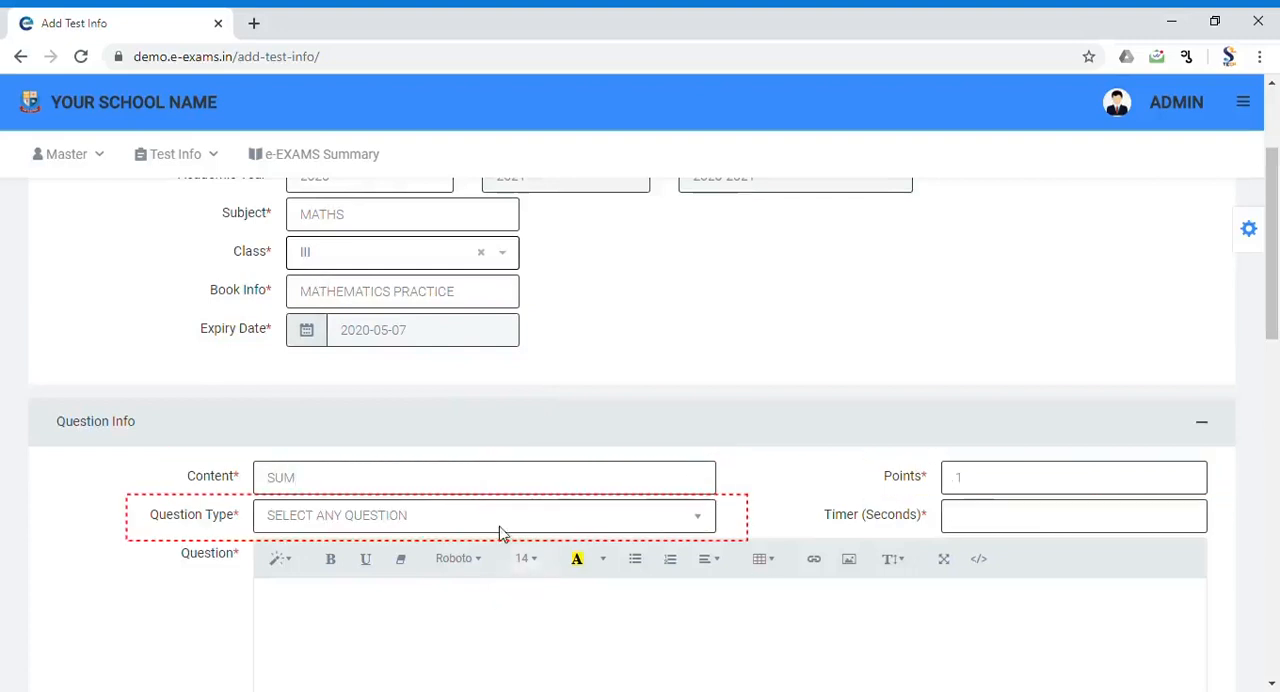
left_click(462, 565)
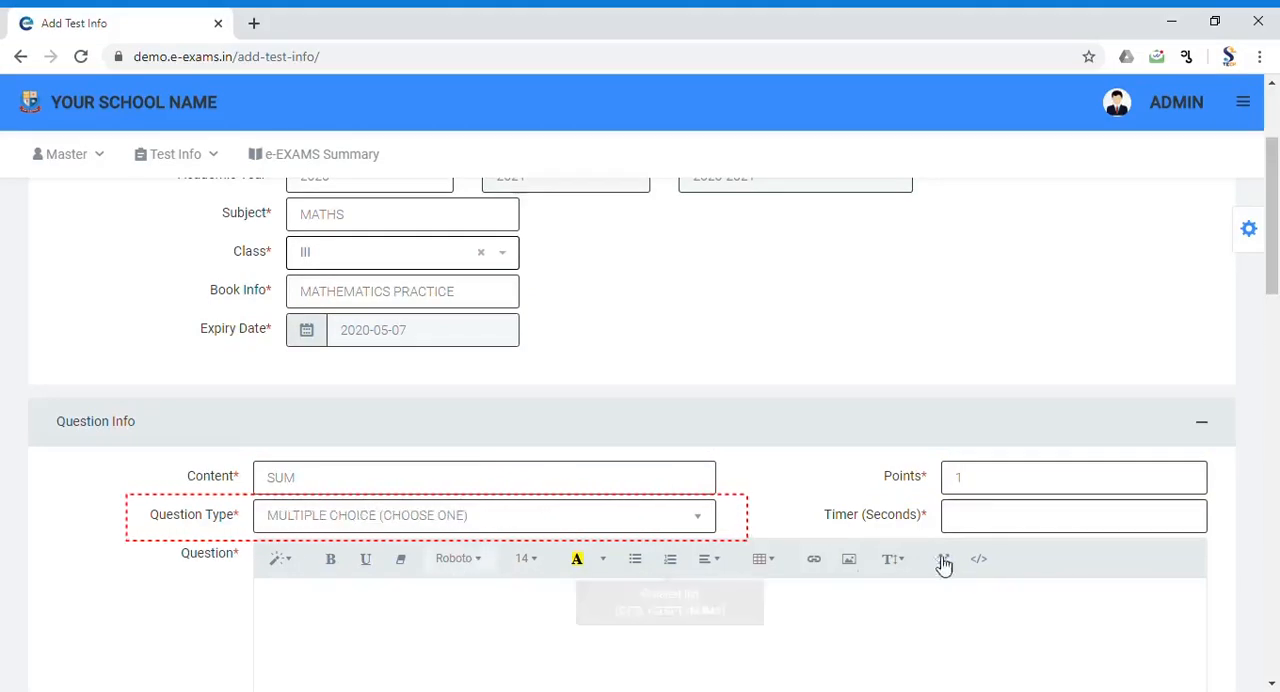
Step: Set the question's timer to 60 seconds and write the question text "5 + 9 ="
left_click(1003, 530)
type("60")
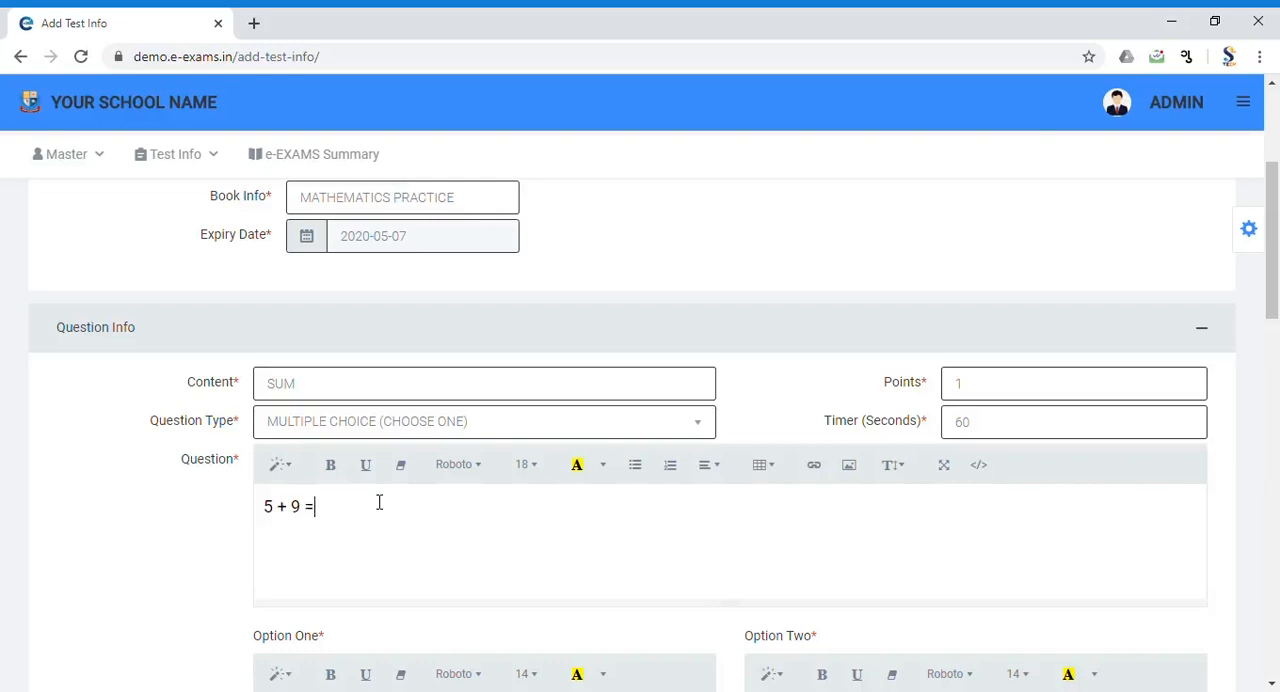
scroll(379, 502, "down", 3)
left_click(379, 502)
Step: Fill in the answer options 12, 14, 16 and 7, set the right answer to 2 and add the question
type("12")
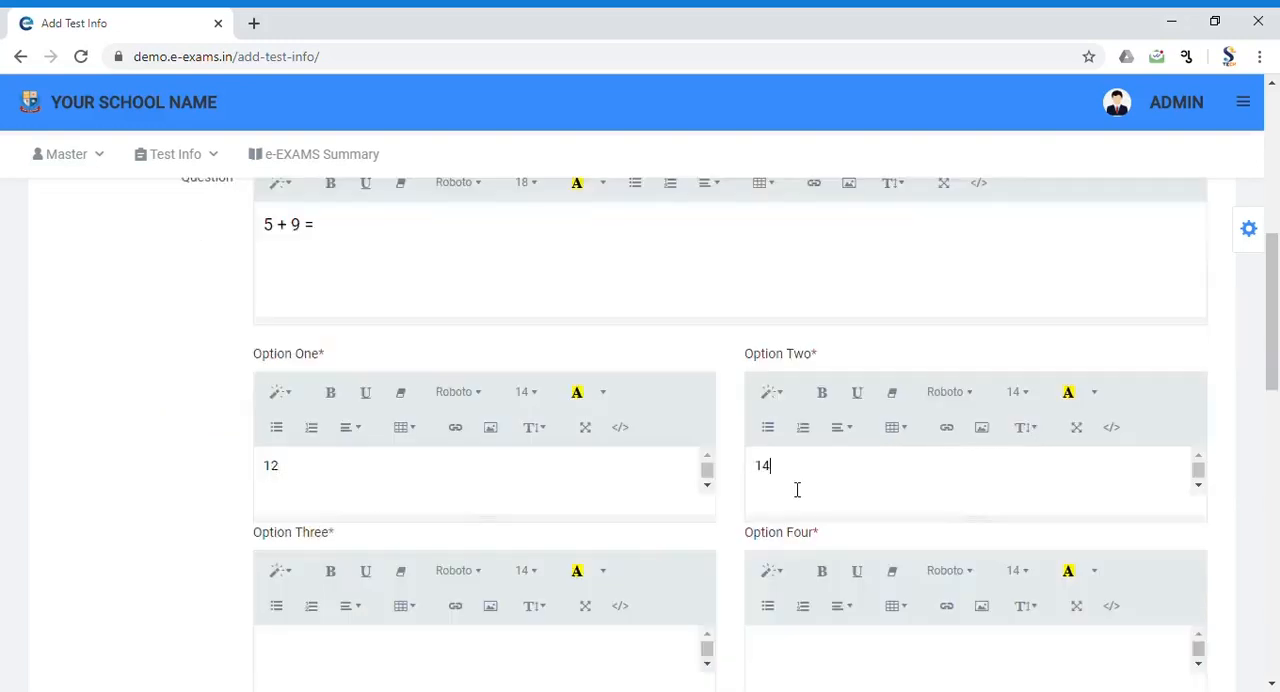
scroll(620, 480, "down", 2)
left_click(449, 477)
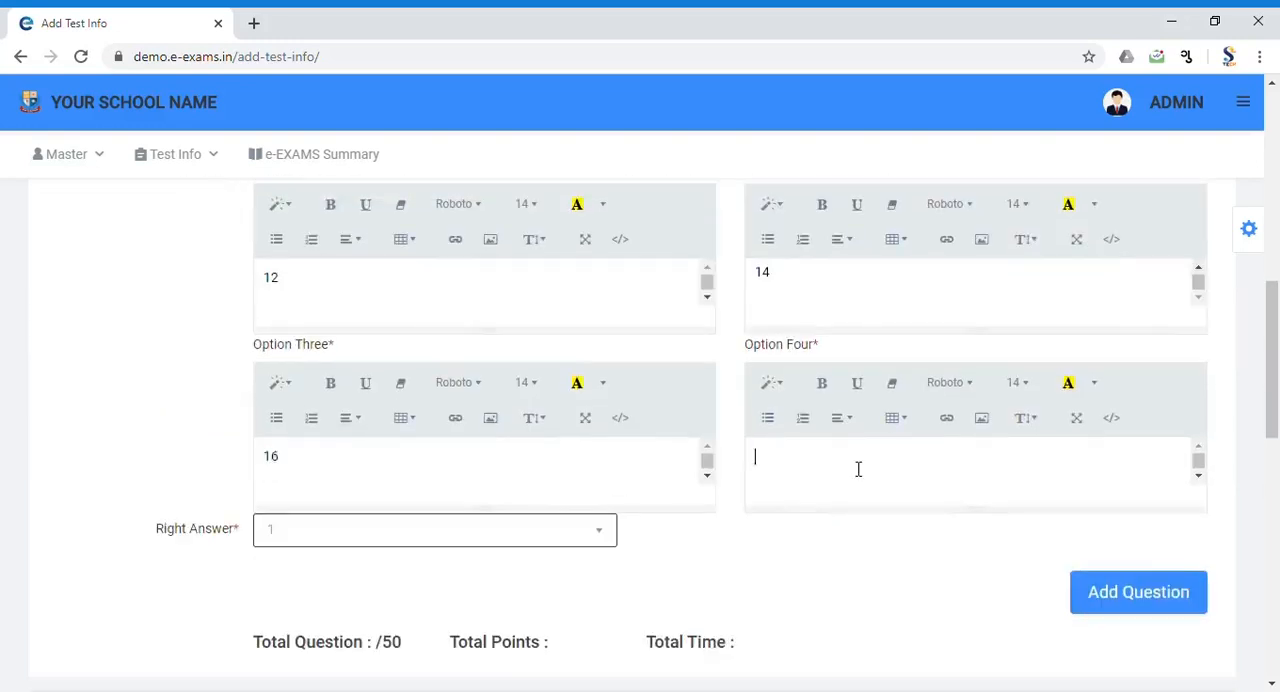
left_click(858, 469)
type("7")
scroll(340, 573, "up", 1)
scroll(977, 680, "down", 1)
left_click(1131, 605)
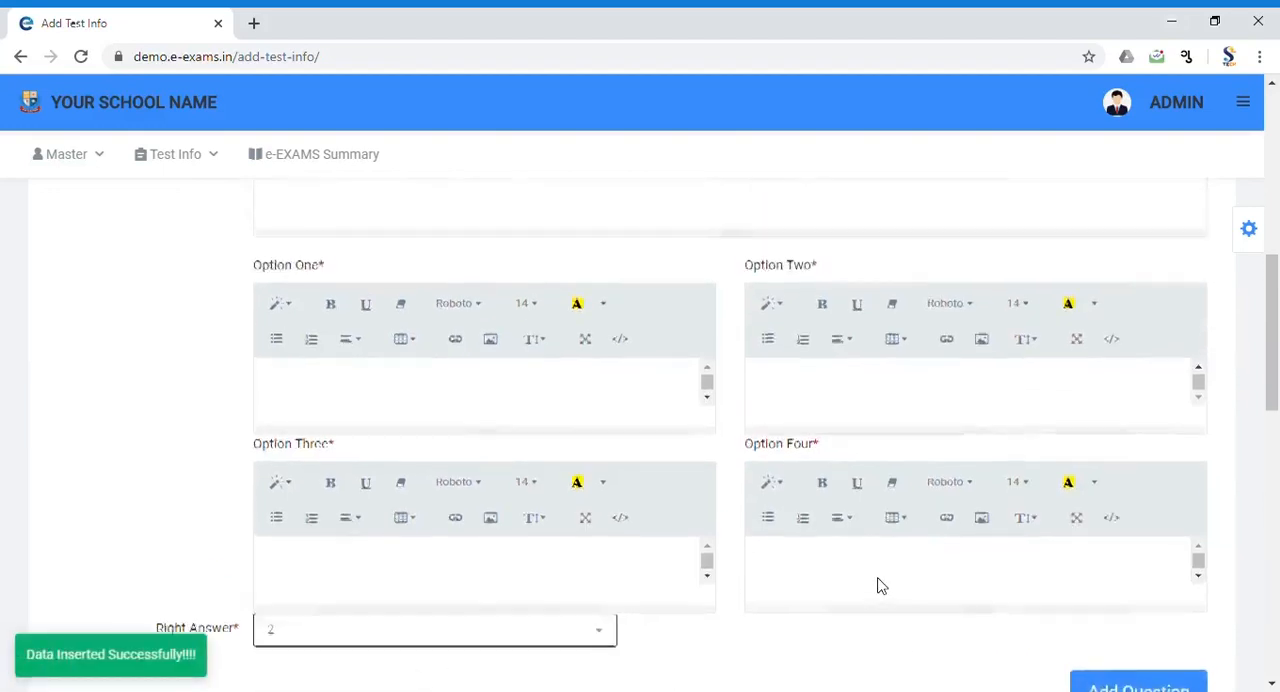
Step: Add the fill-in-the-blank question "8 + ___ = 13" from the previous tests to the current test
scroll(880, 585, "down", 9)
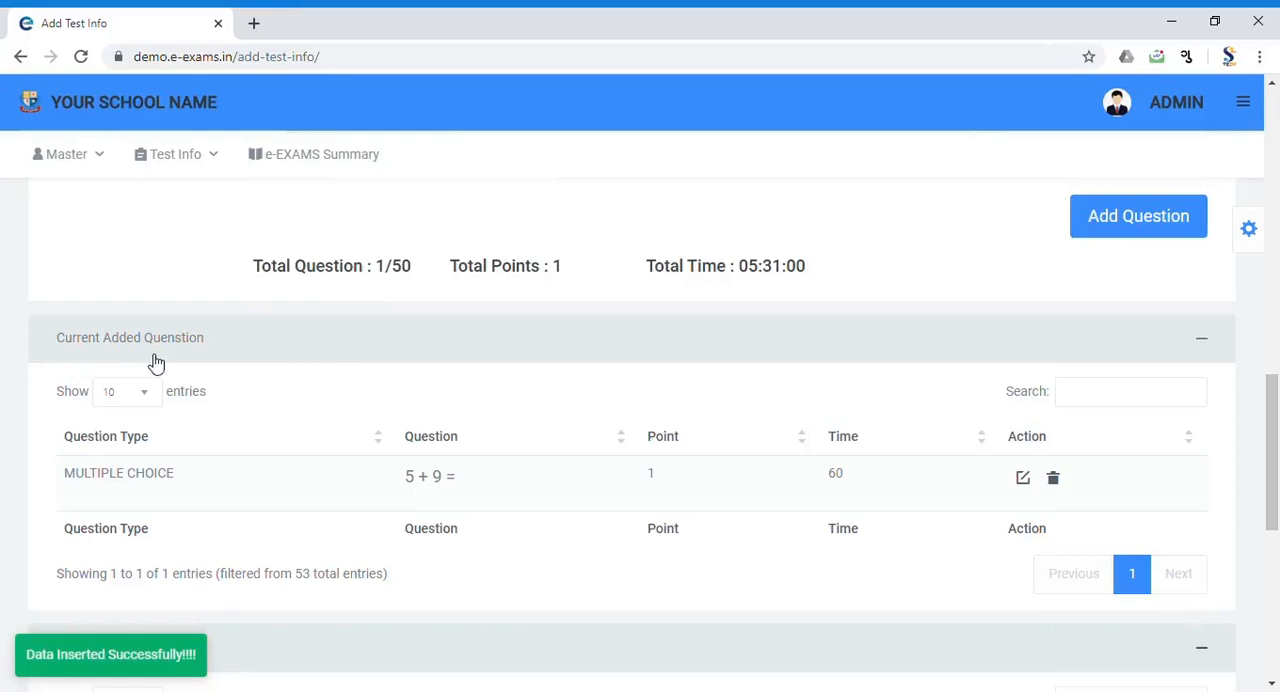
scroll(66, 574, "down", 4)
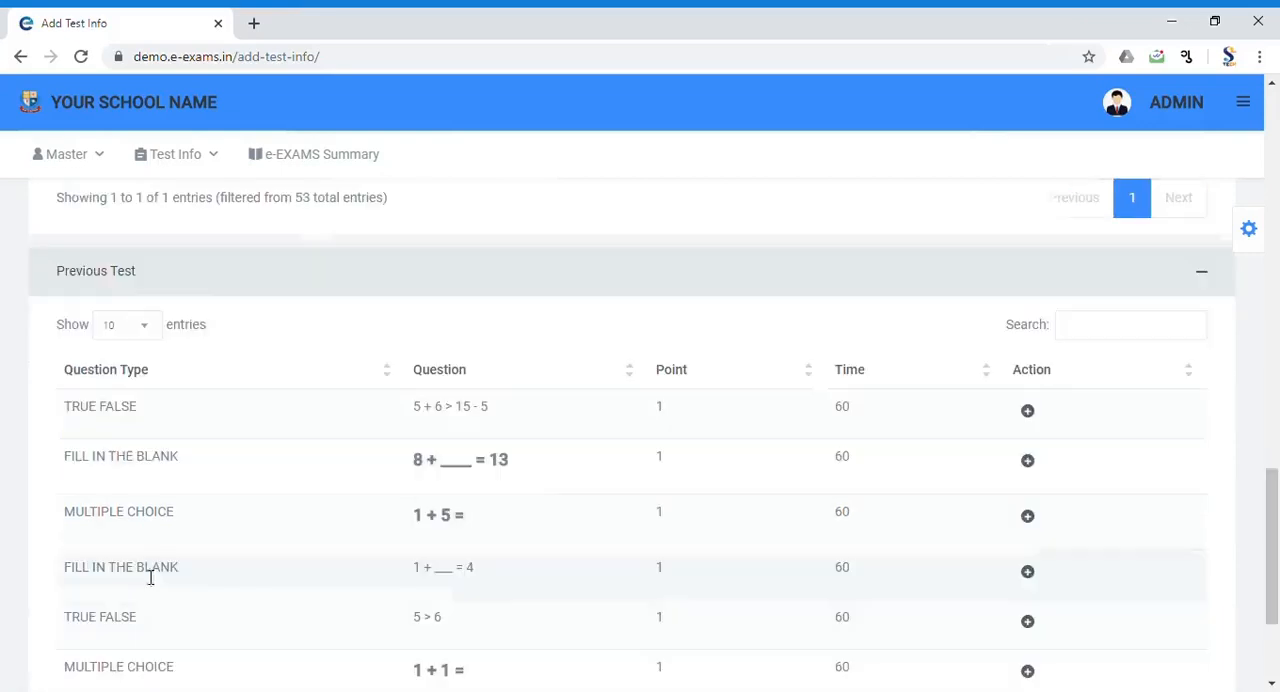
left_click(1038, 469)
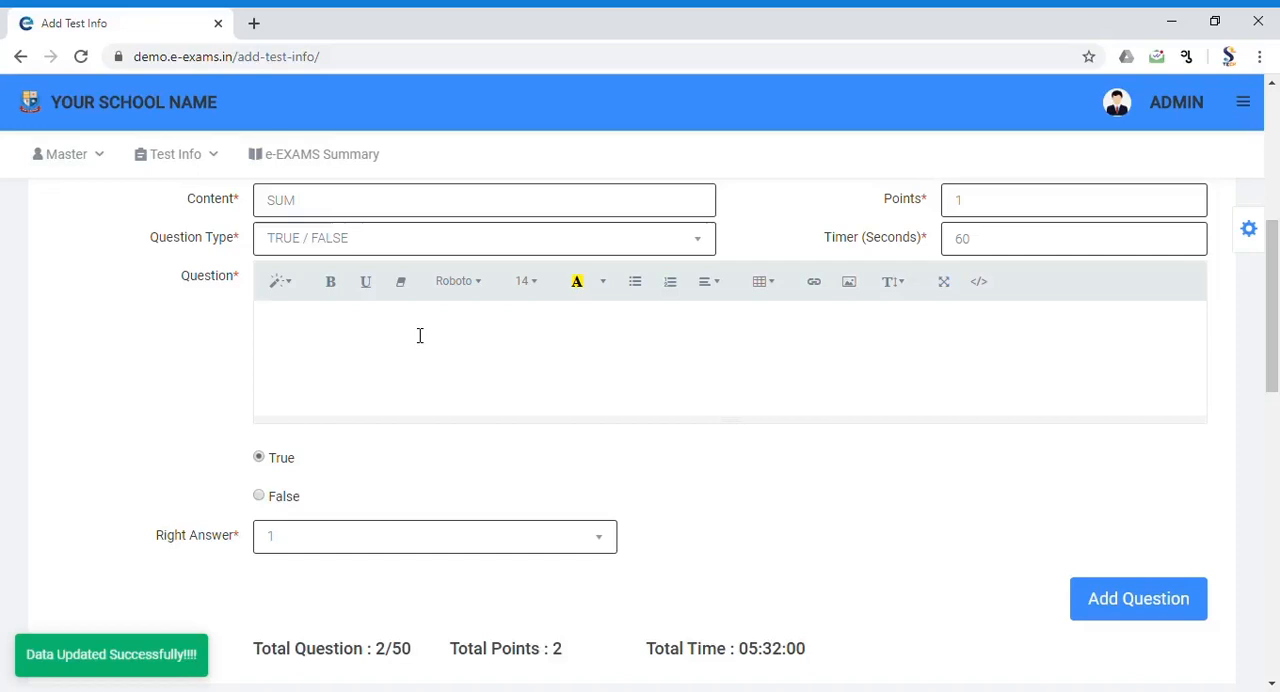
Step: Add the TRUE / FALSE questions "8 + 5 > 9 - 2" and "6 + 5 = 8 + 4" and leave the test form
type("8")
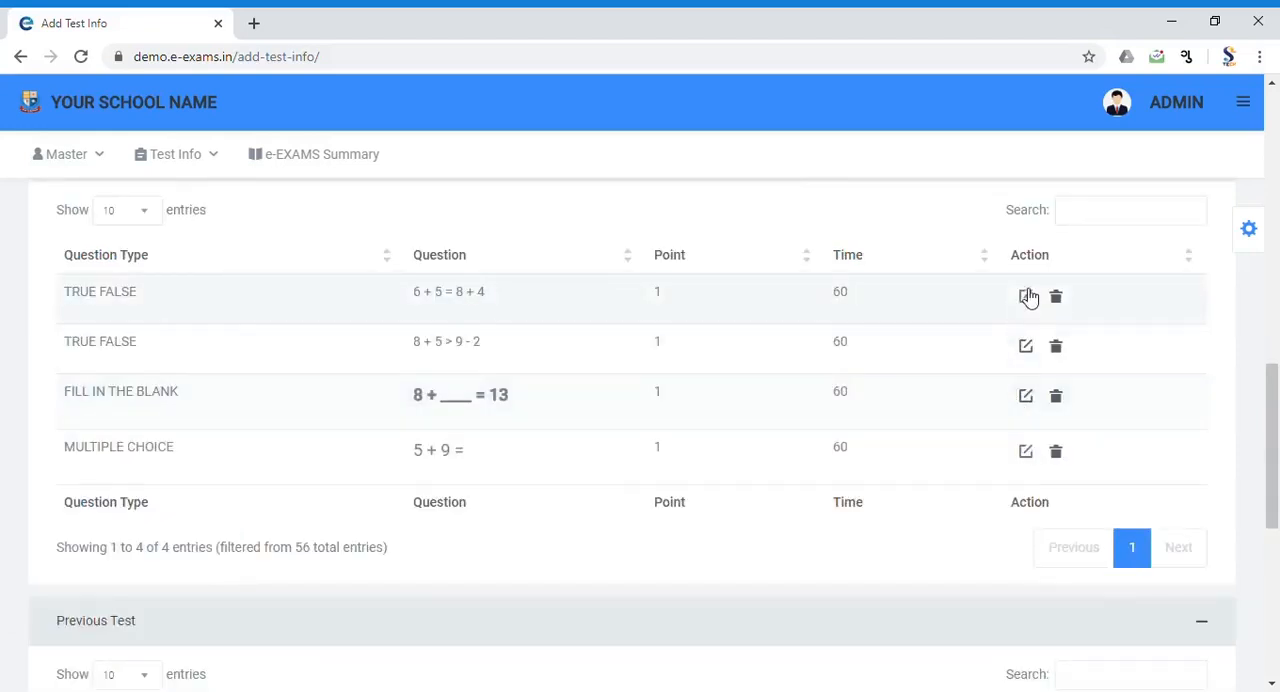
left_click(1028, 297)
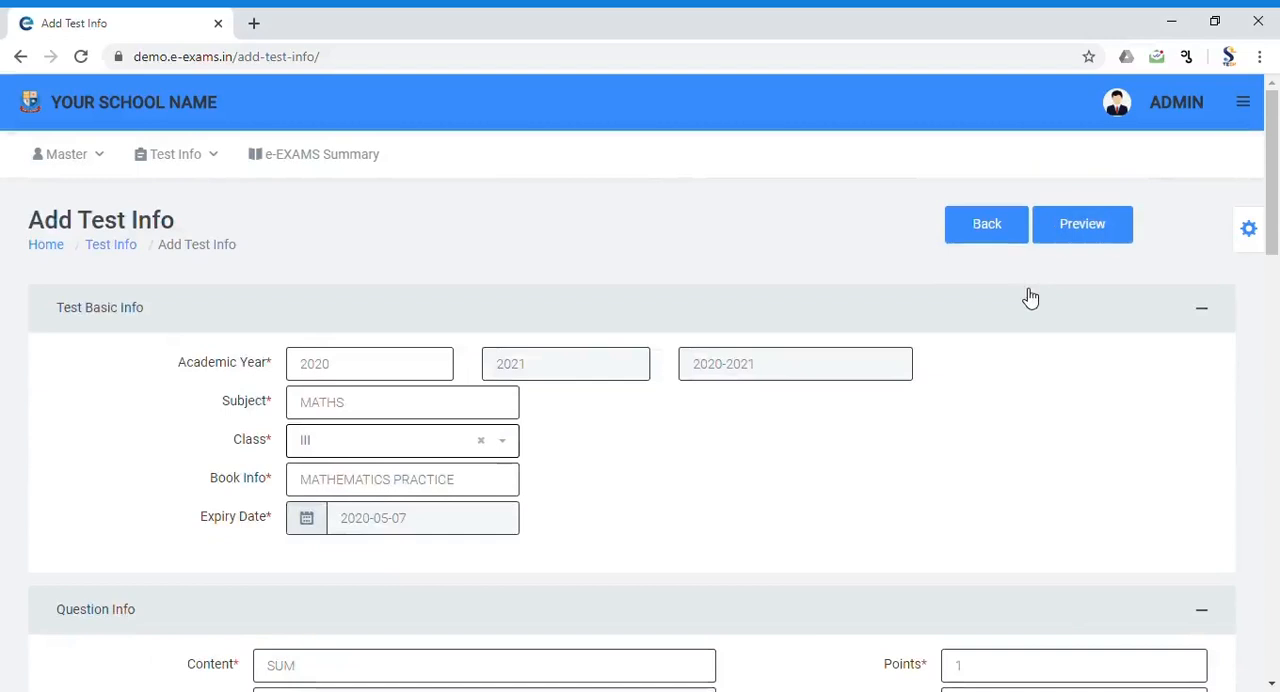
left_click(983, 232)
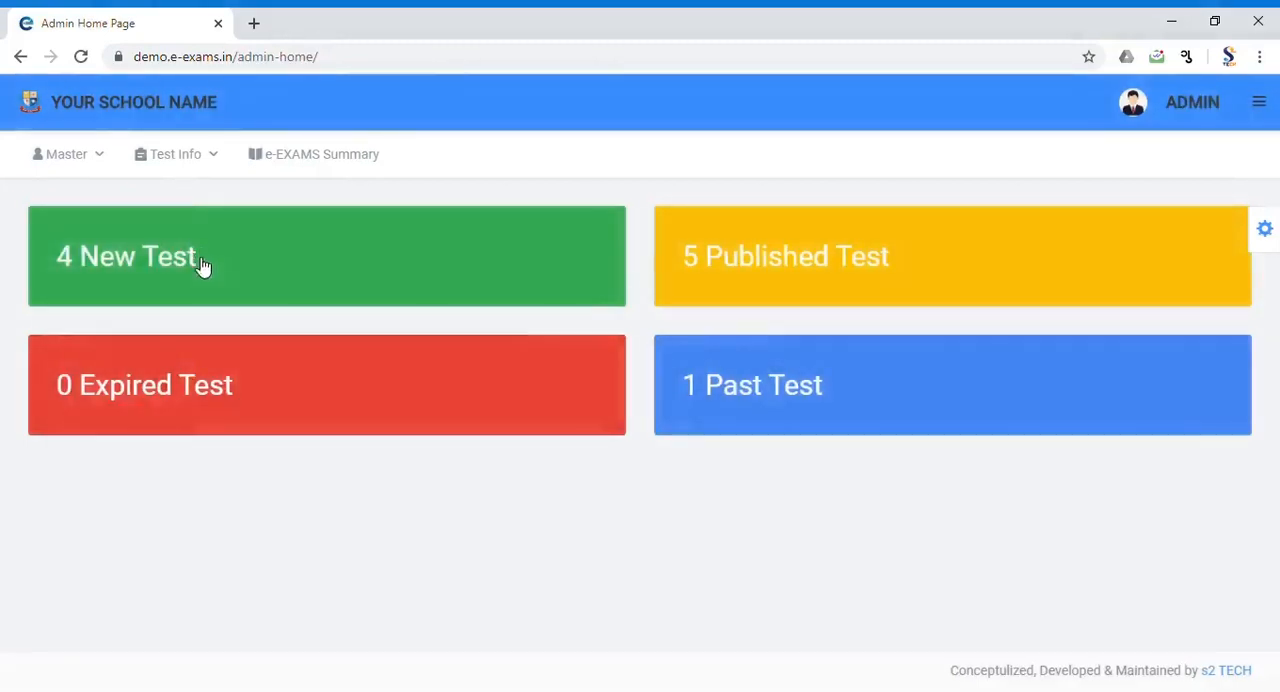
Step: Open the status of the class III MATHS draft test in the new tests list and choose PUBLISHED
left_click(200, 266)
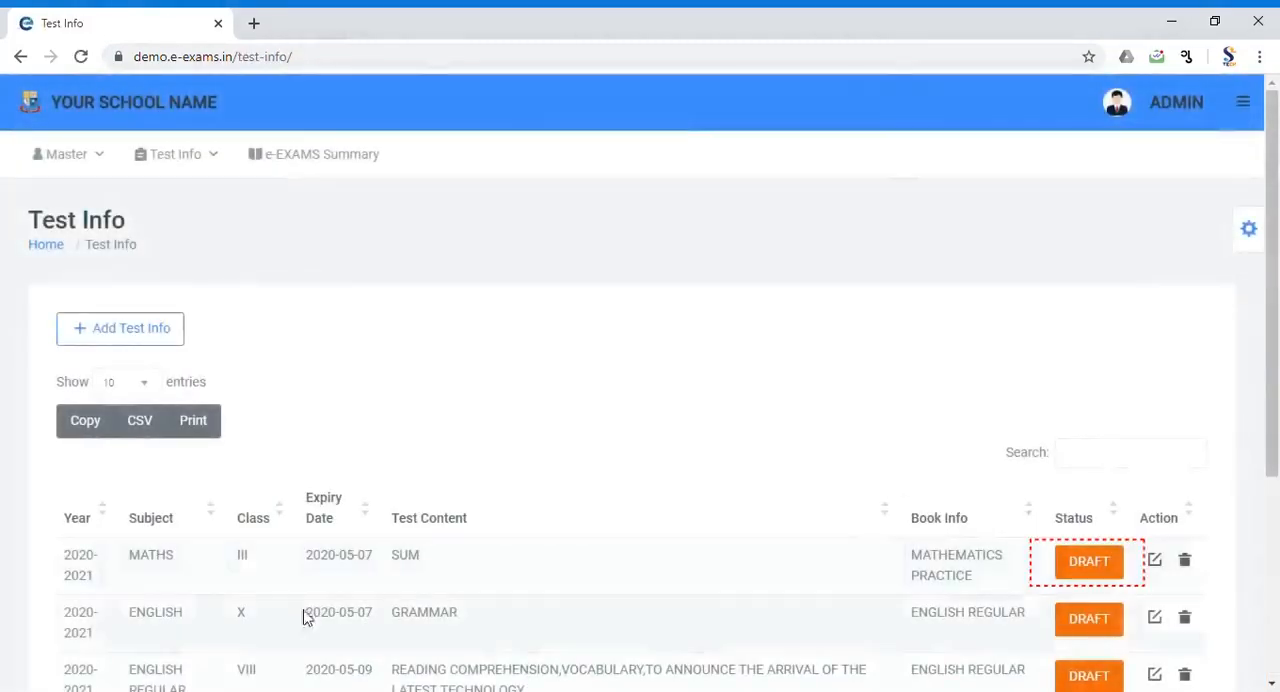
left_click(1100, 564)
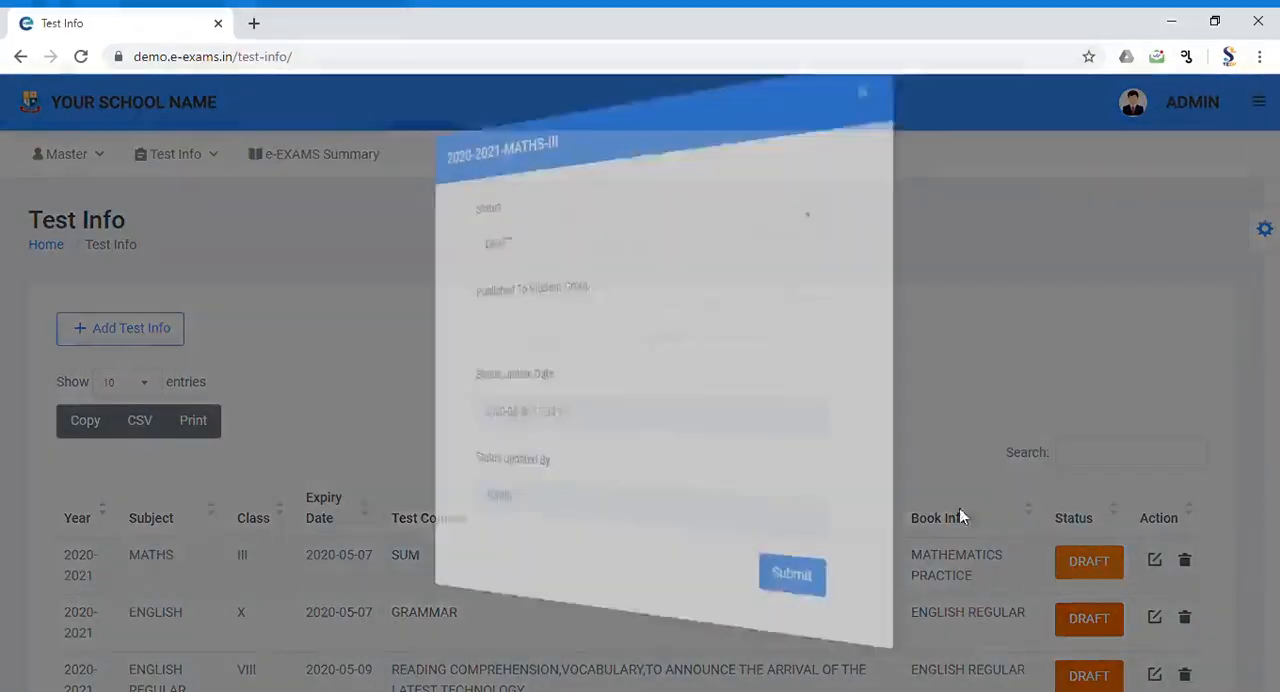
left_click(507, 235)
left_click(503, 274)
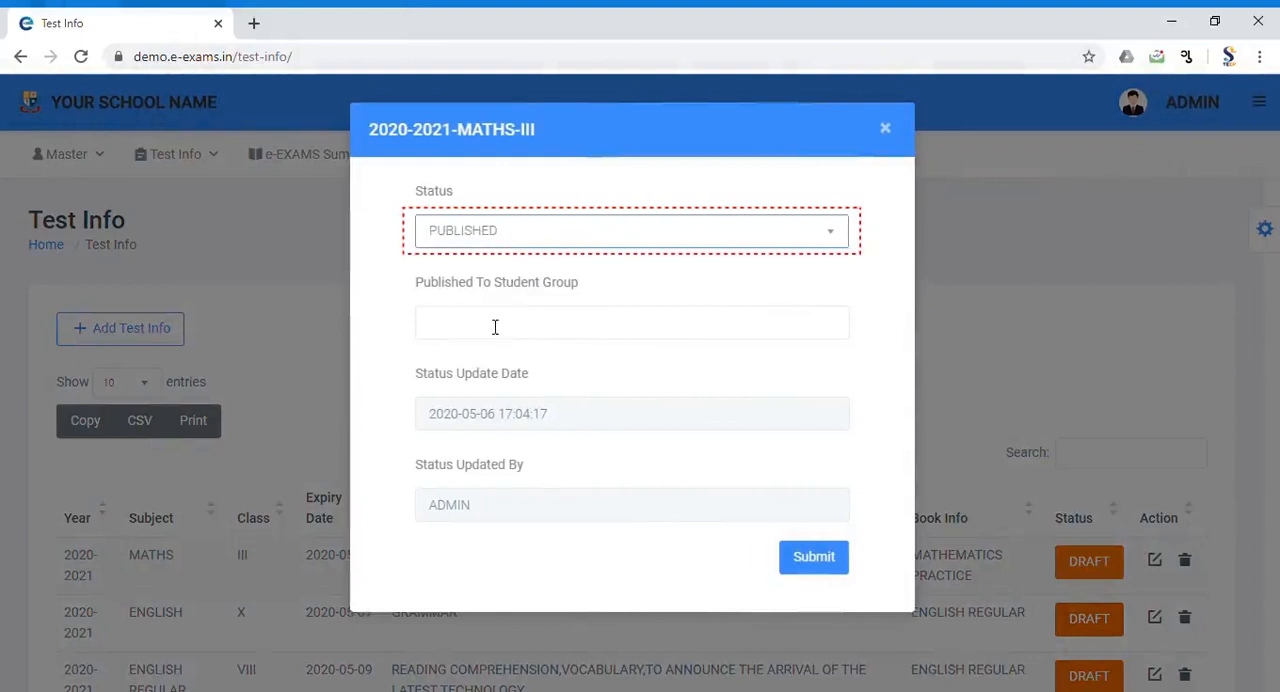
Step: Select STD - III as the student group to publish the test to and submit the status change
left_click(494, 325)
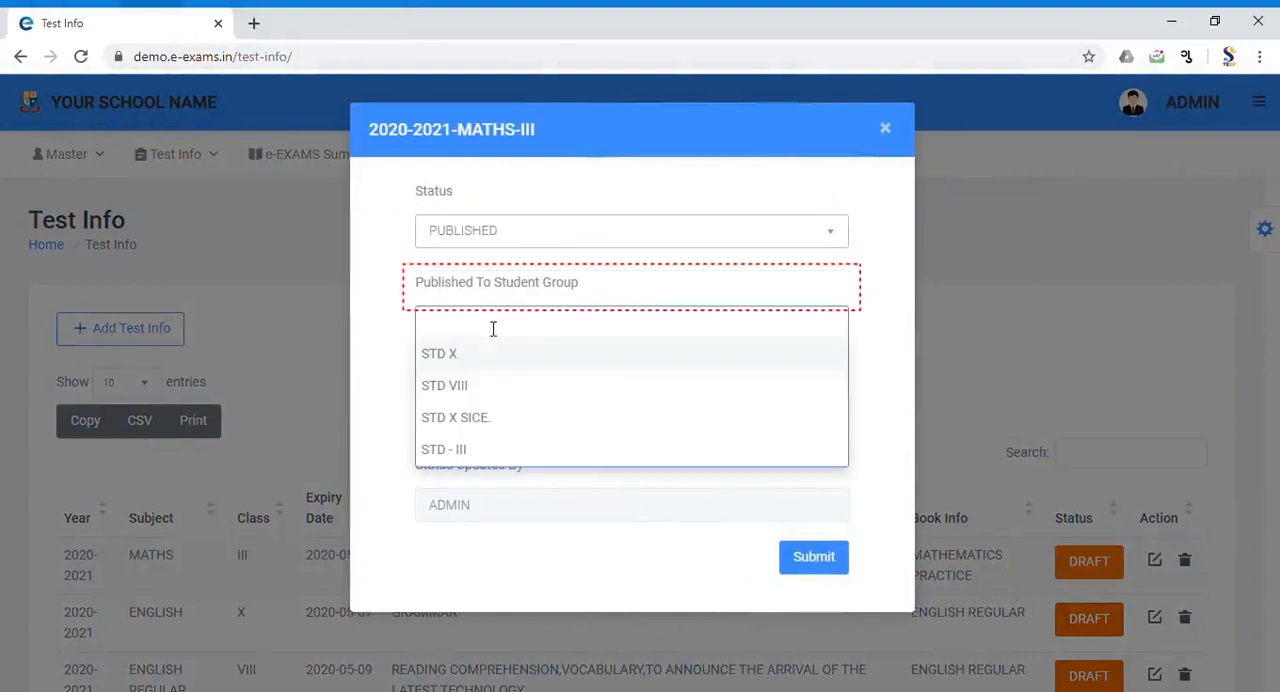
left_click(487, 452)
left_click(843, 563)
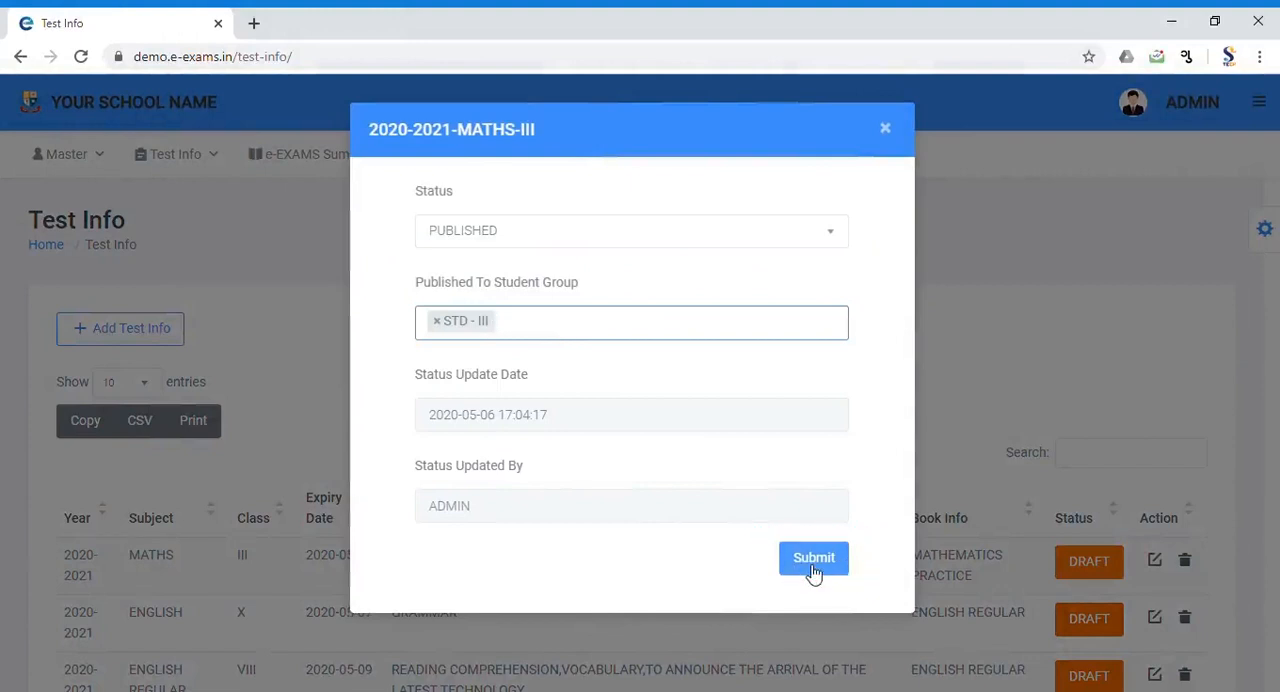
left_click(814, 566)
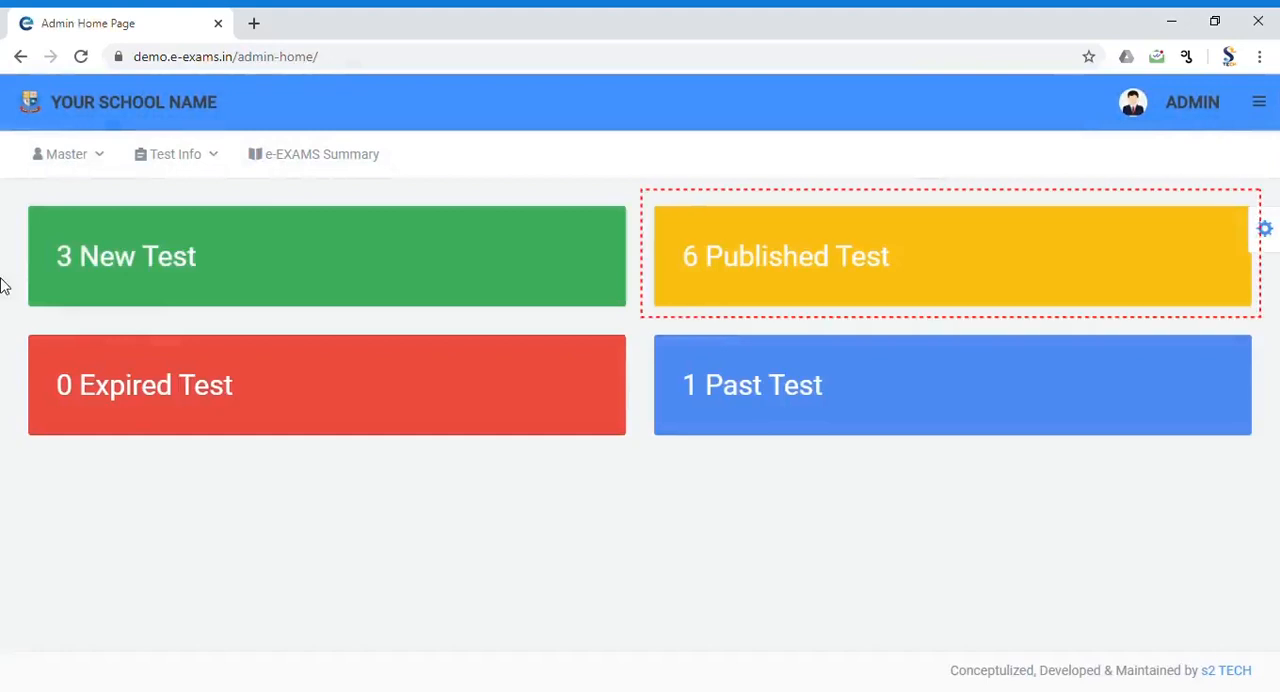
Step: Check the students' attempt status for the newly published class III MATHS test, and close the list
left_click(737, 289)
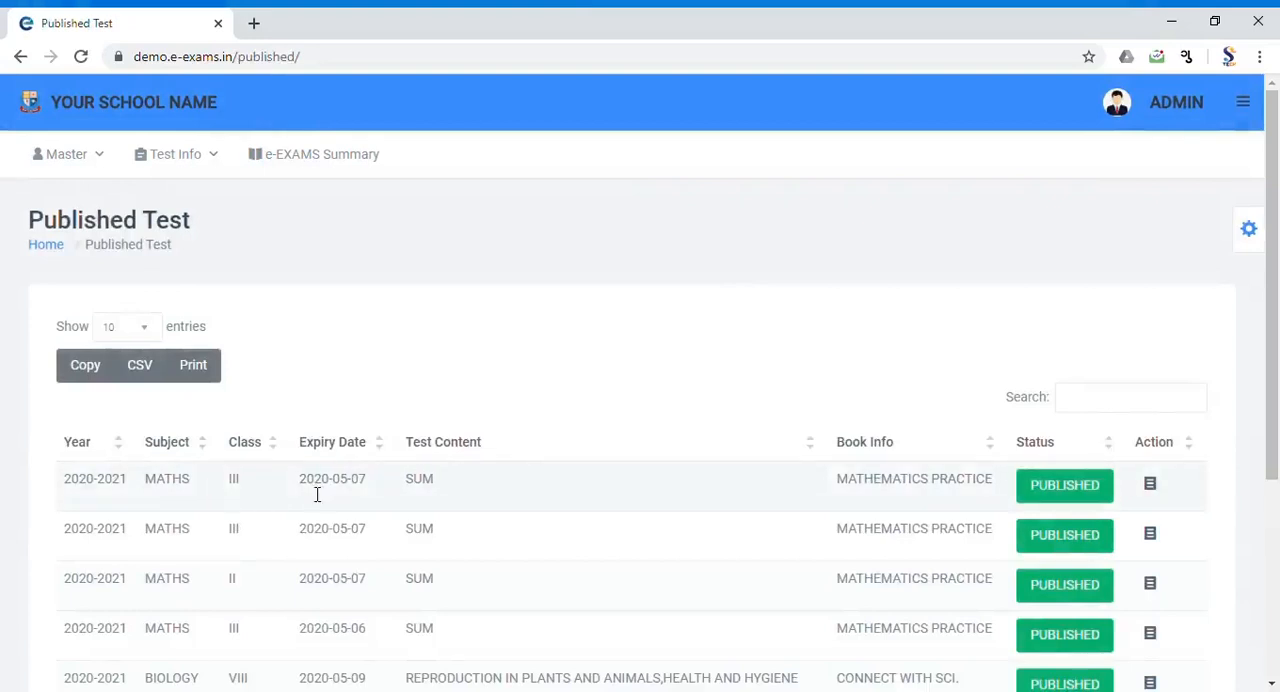
left_click(1062, 486)
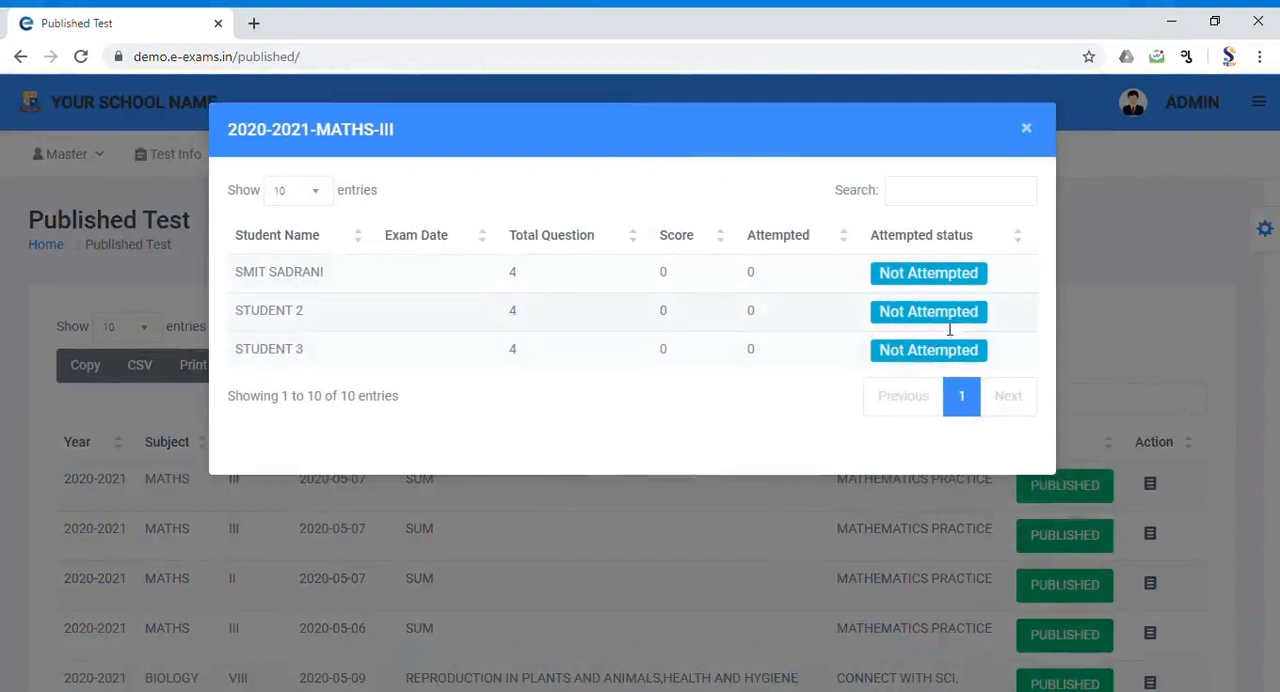
left_click(1027, 129)
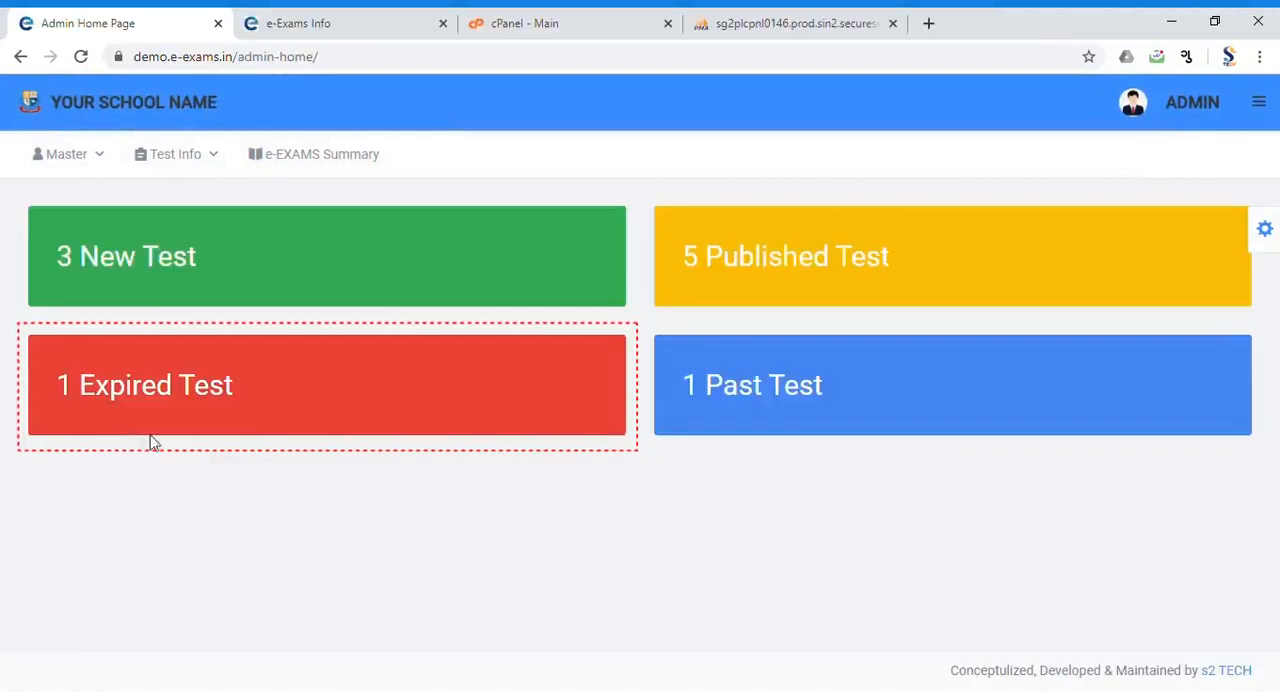
Step: Open the student list of the expired class III MATHS test and review STUDENT 2's answers and scores
left_click(324, 425)
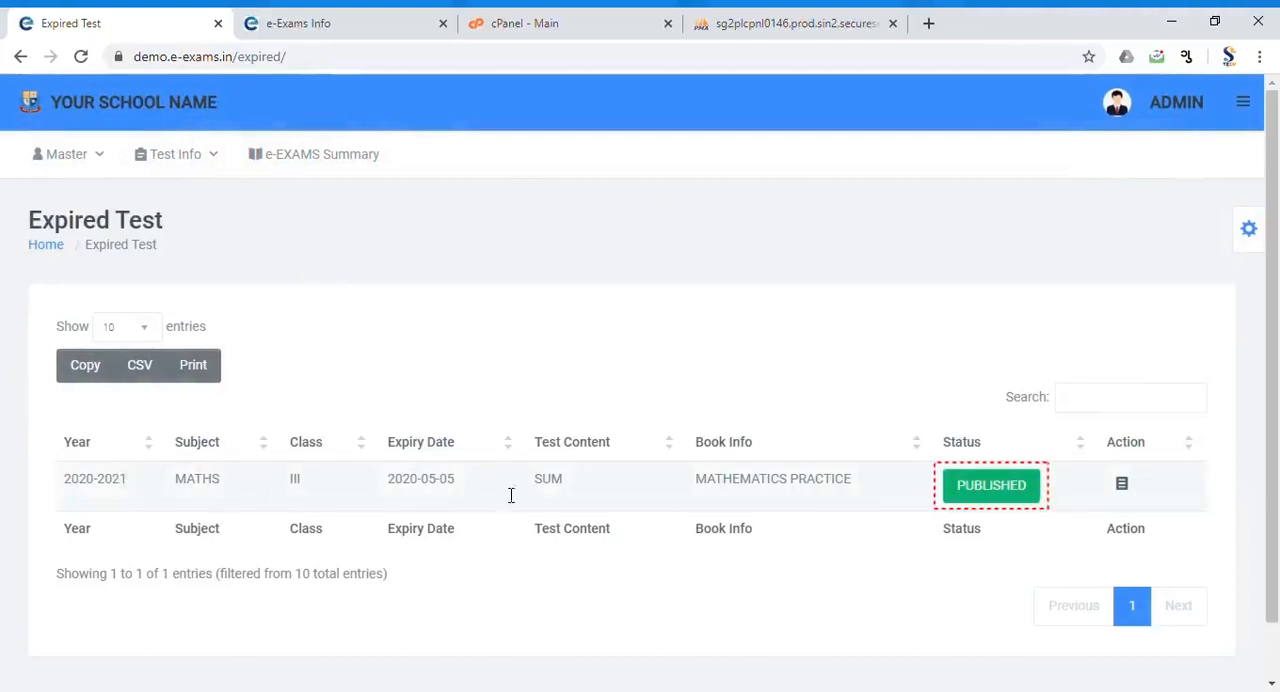
left_click(985, 496)
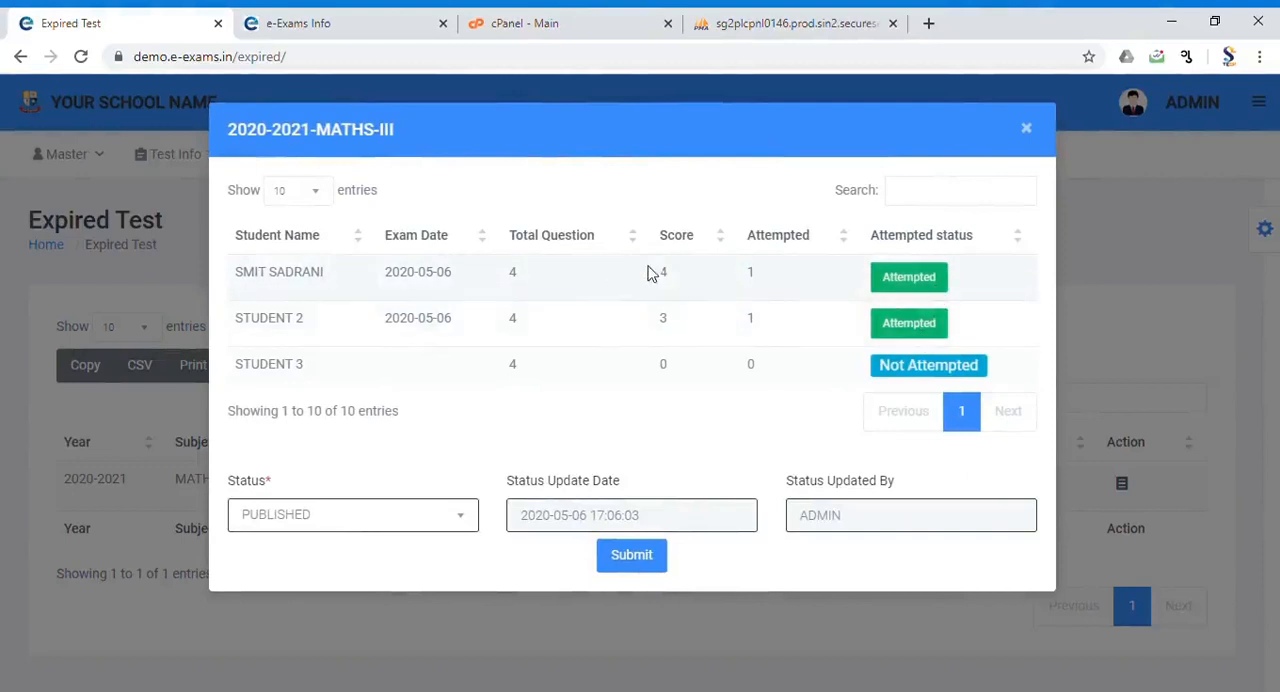
left_click(912, 328)
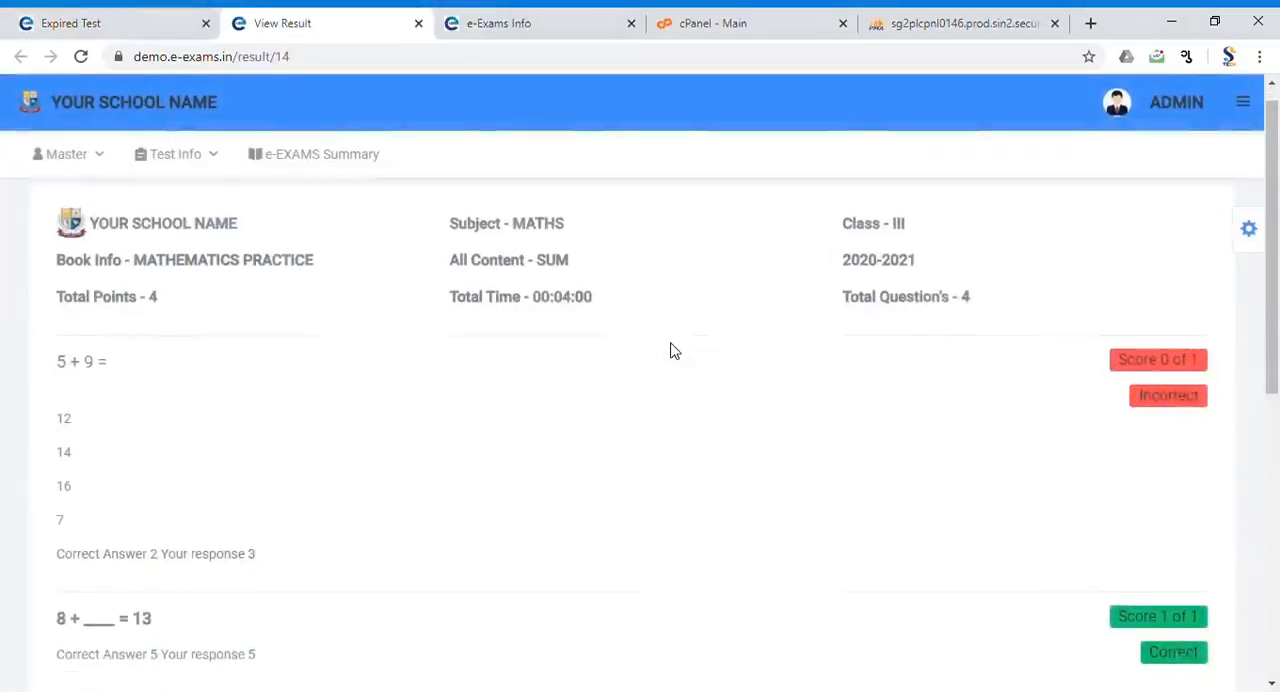
scroll(669, 349, "down", 2)
key("ctrl+w")
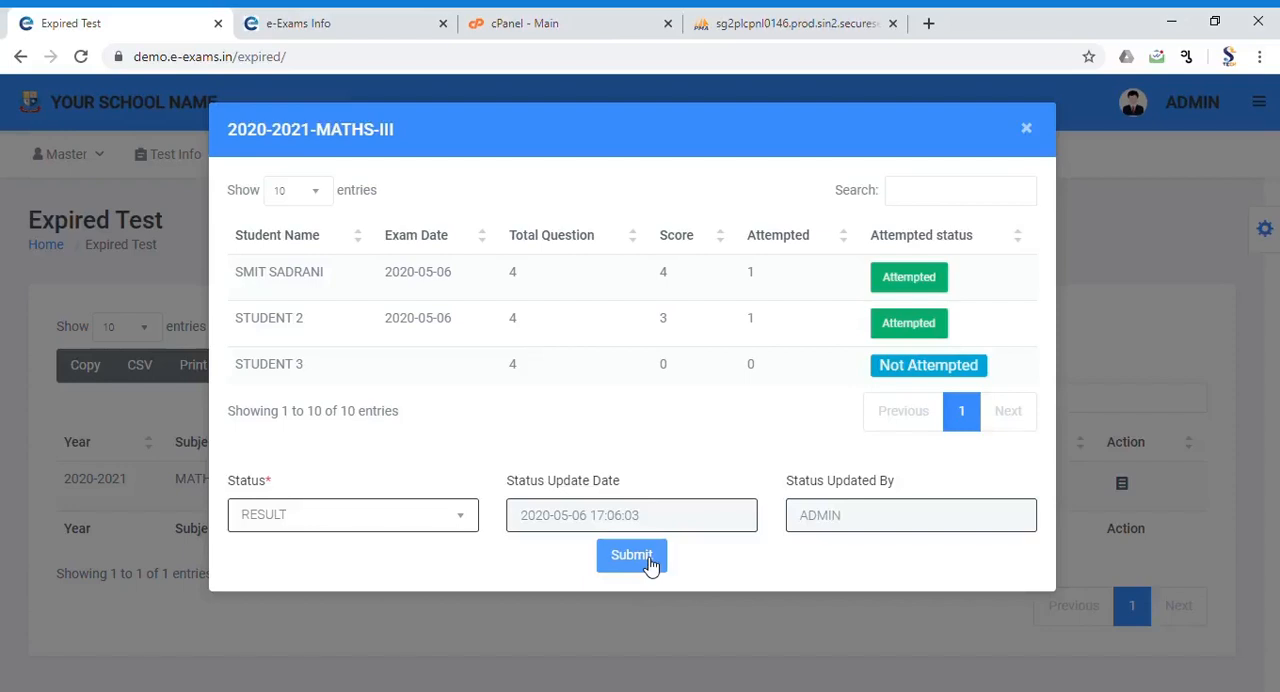
Step: Submit the expired class III MATHS test with status RESULT and open the past tests
left_click(648, 562)
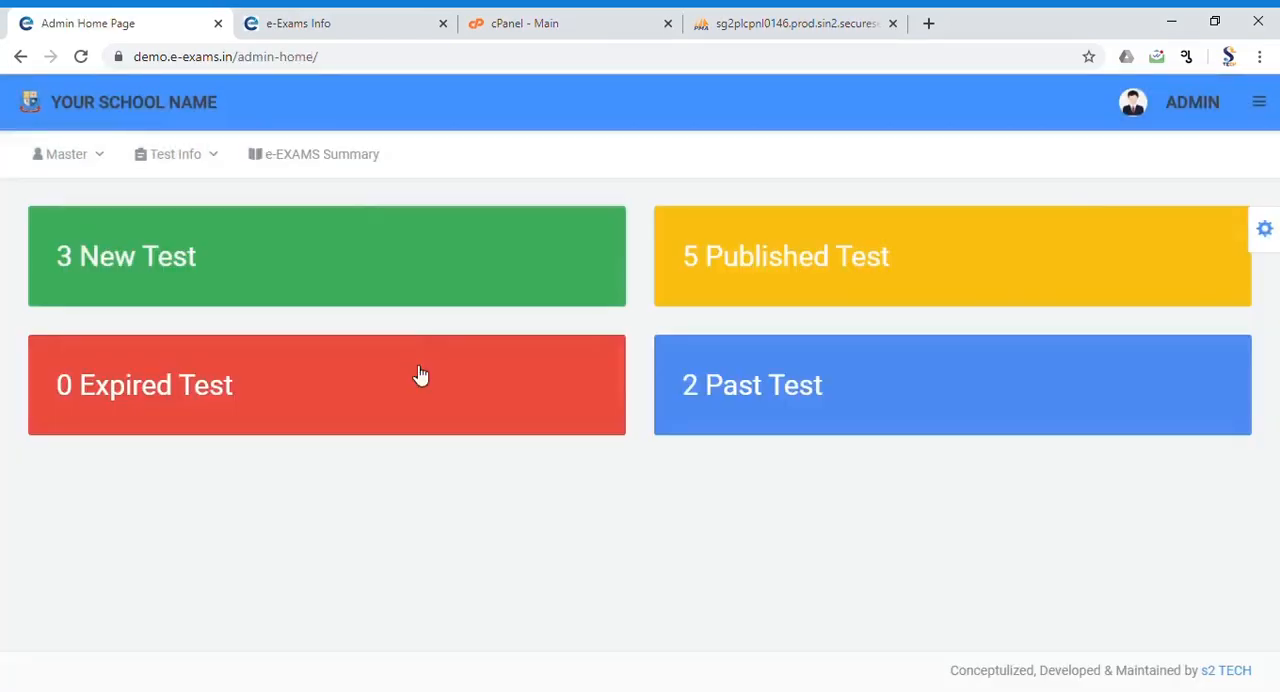
left_click(776, 393)
Step: Review the students' results in the e-EXAMS Summary and sort them by Attempted in ascending order
left_click(298, 165)
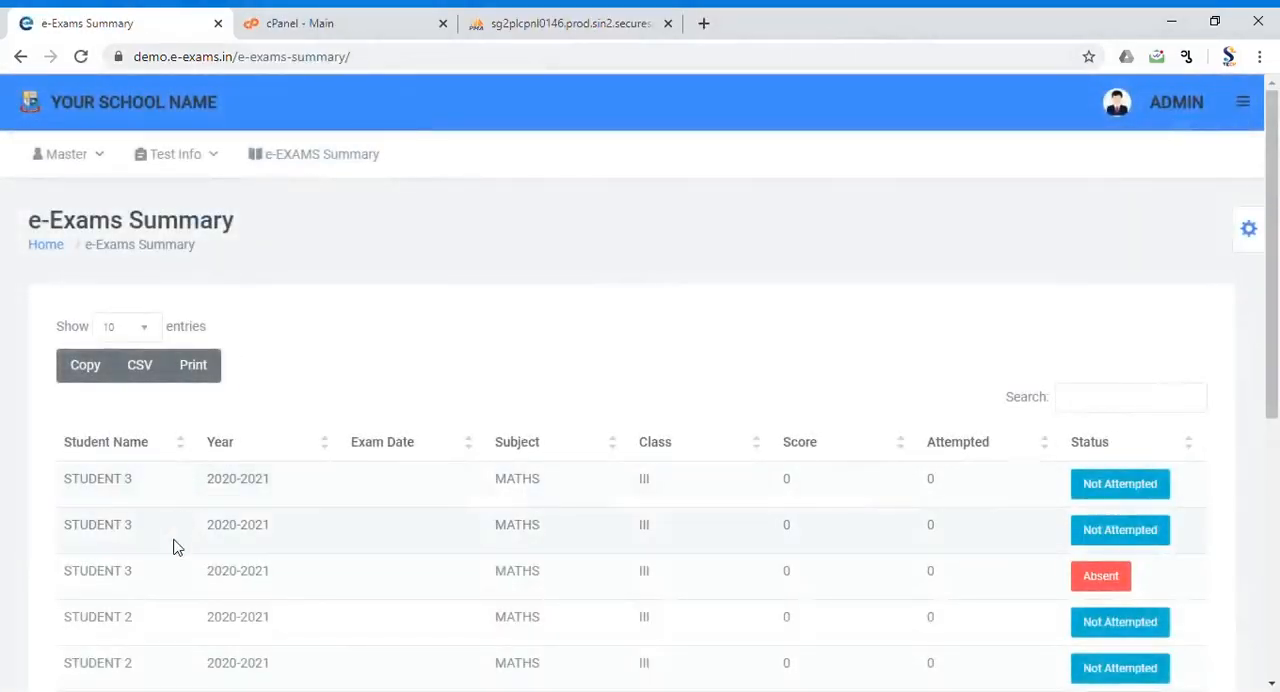
scroll(172, 546, "down", 3)
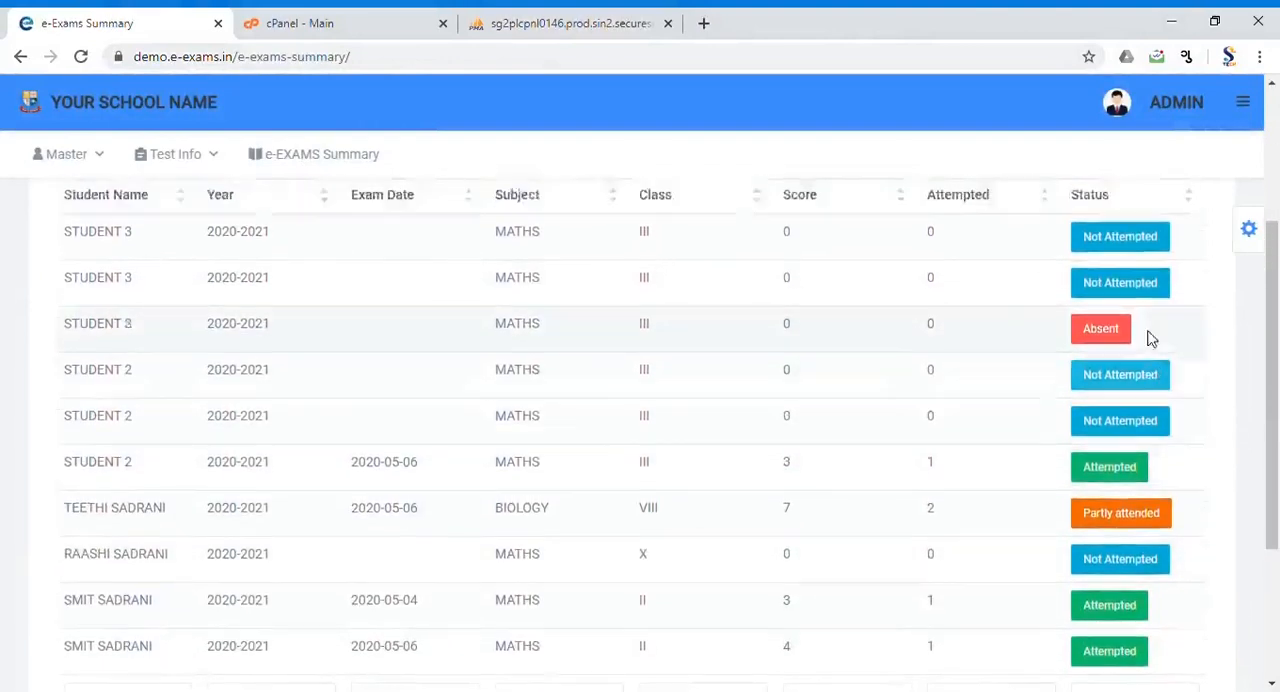
scroll(1110, 339, "up", 1)
left_click(970, 270)
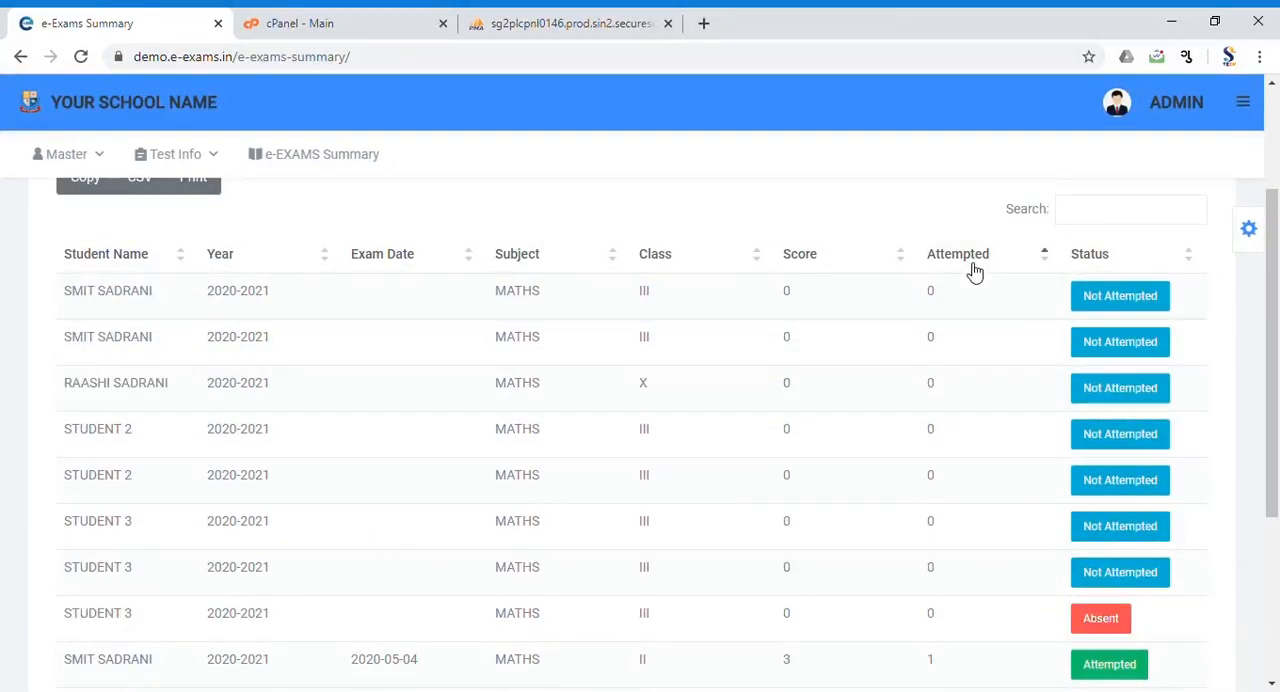